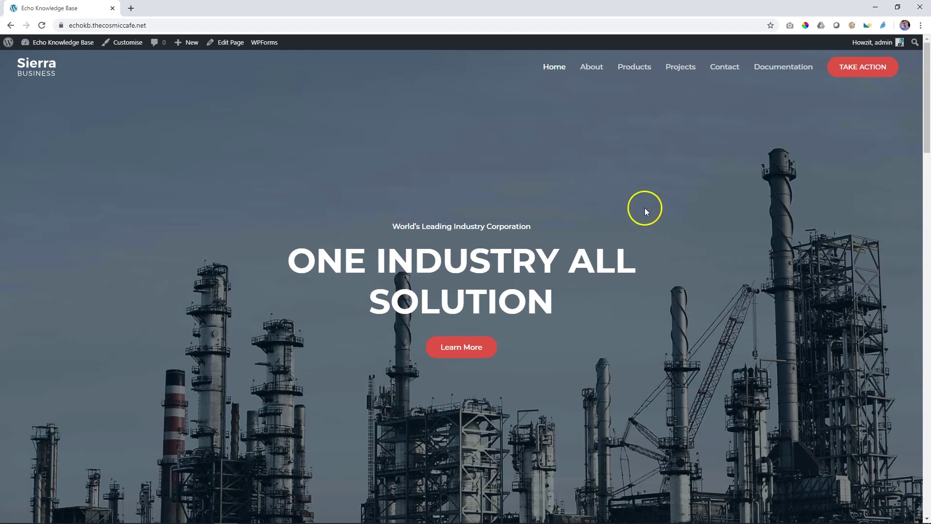
- Review the site's Documentation page, expanding the Review category under Projects and the Documents and Presentation categories under Best Practice Guide
click(782, 73)
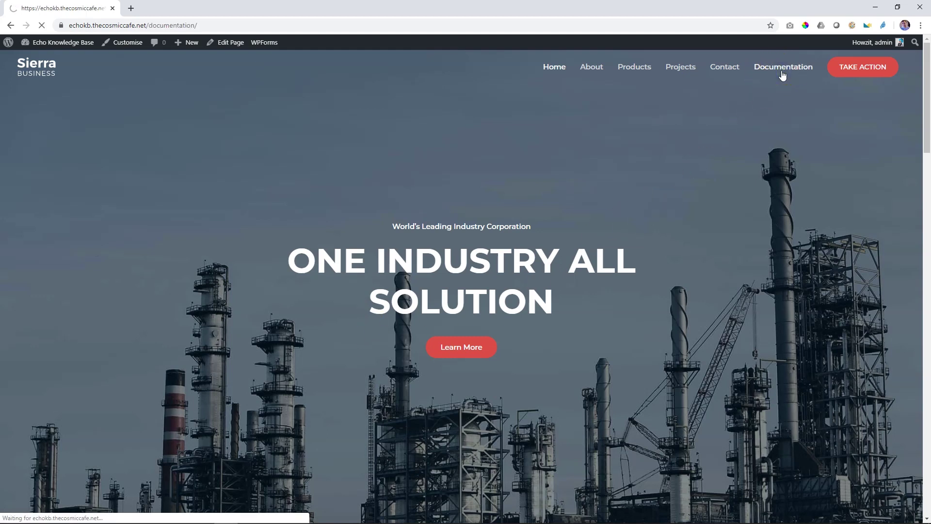
scroll(788, 257, down, 2)
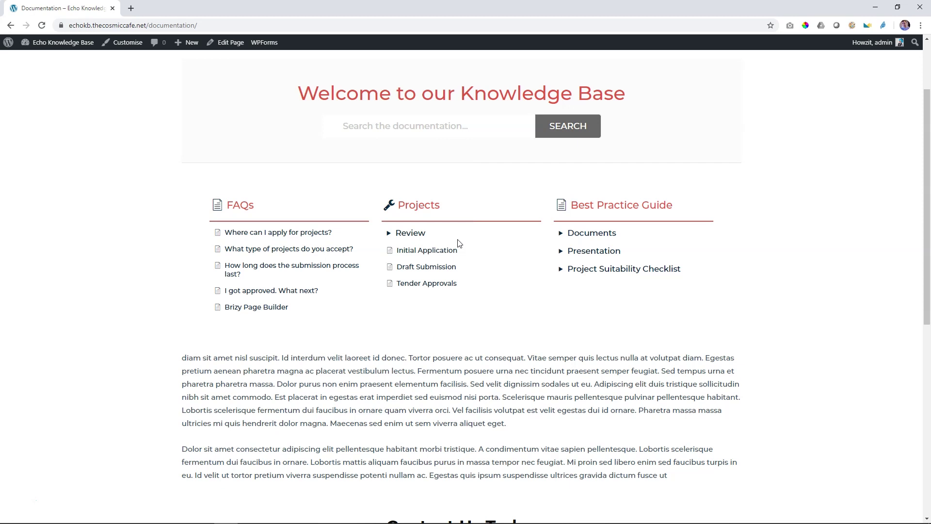
click(390, 235)
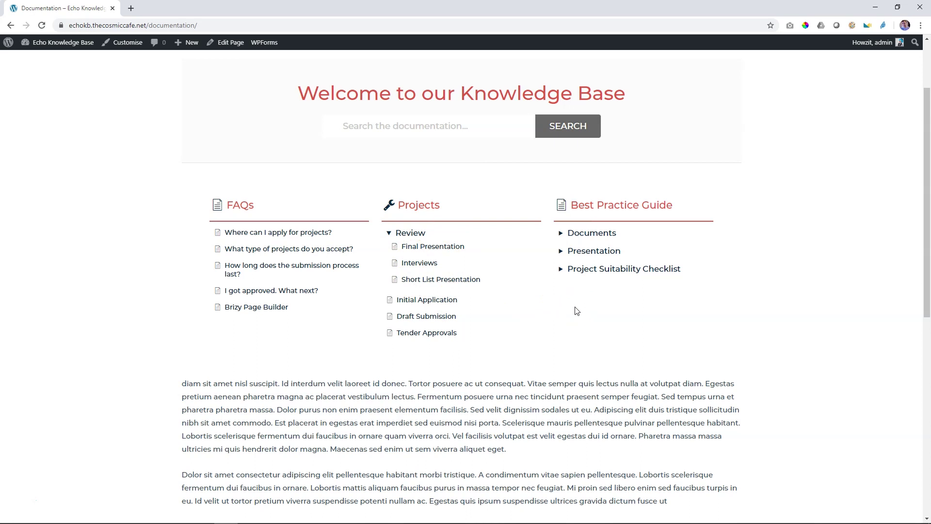
click(561, 232)
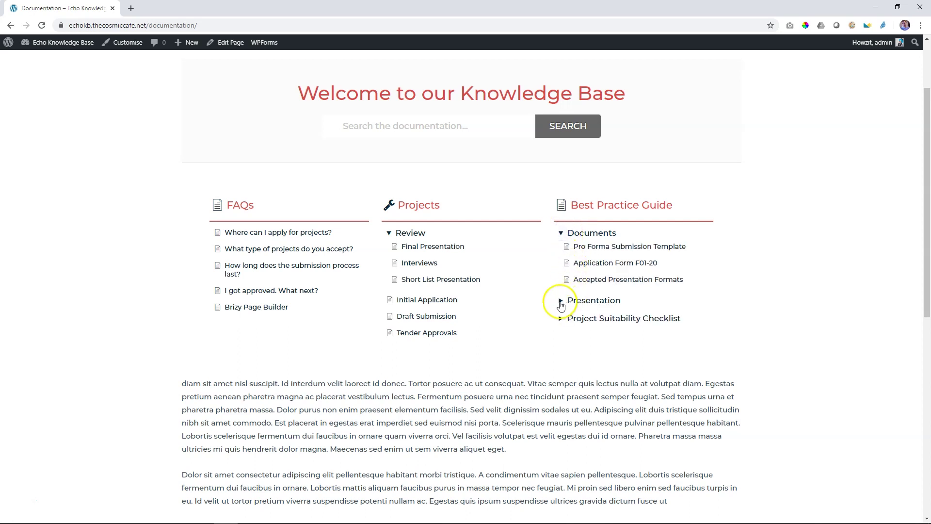
click(561, 302)
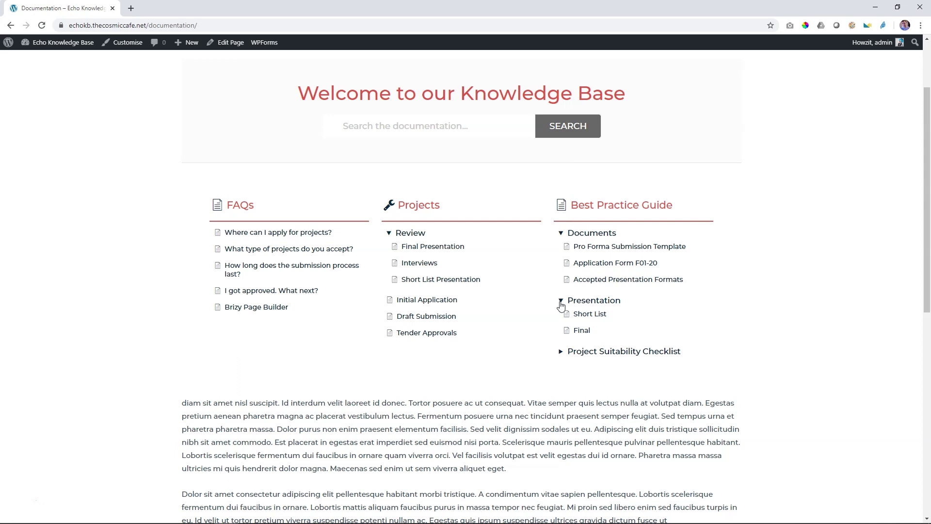
scroll(560, 304, up, 1)
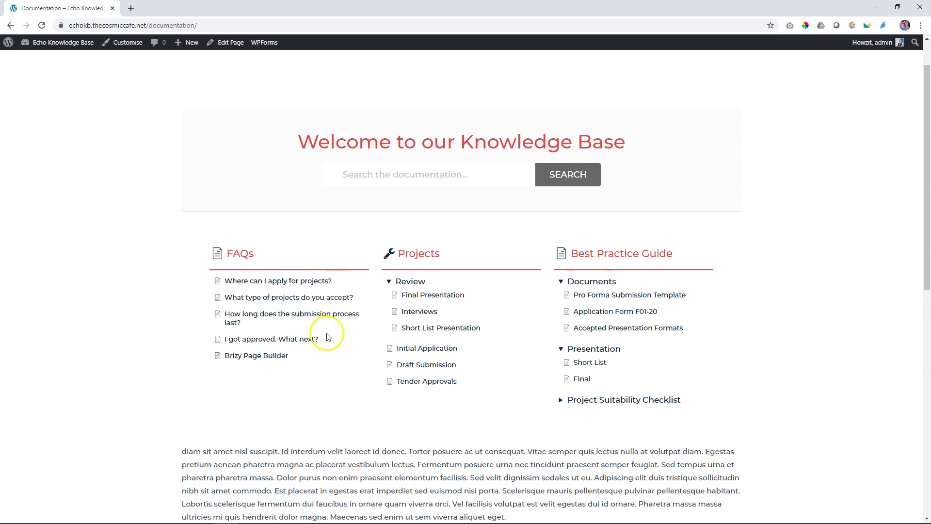
click(417, 179)
- Run the Theme Wizard from the Knowledge Base configuration in the WordPress admin area
click(75, 44)
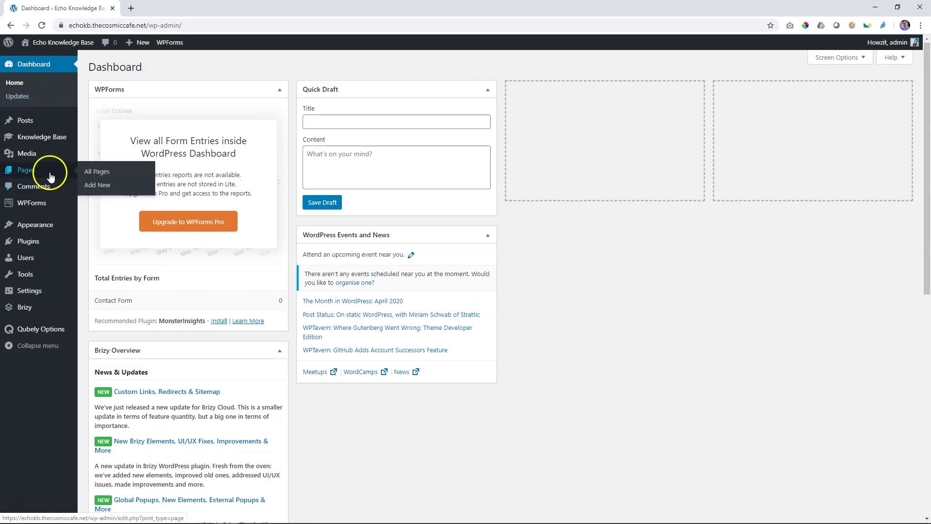
mouse_move(22, 143)
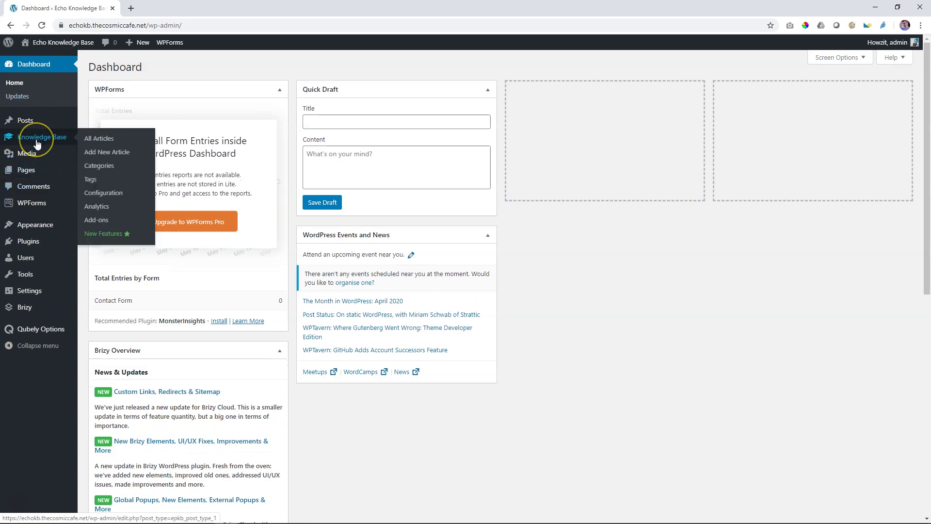
click(108, 198)
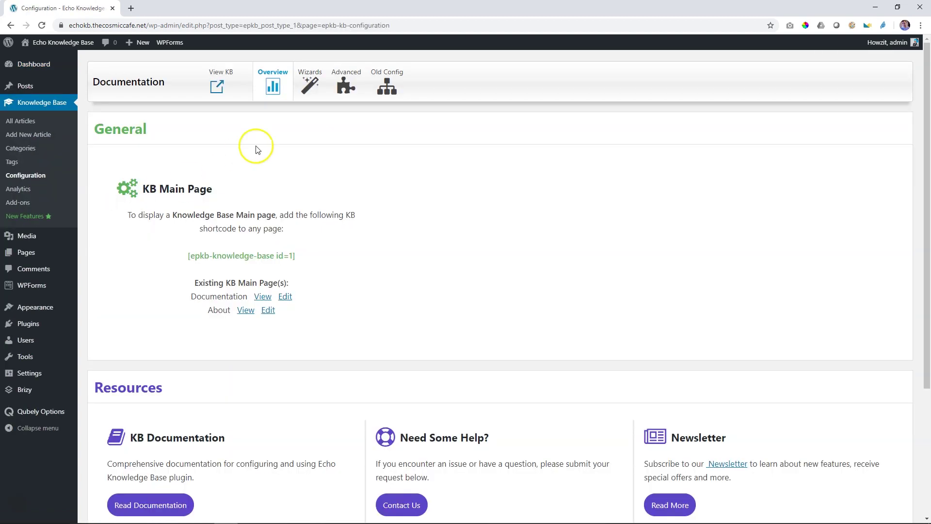
click(310, 95)
scroll(308, 93, down, 1)
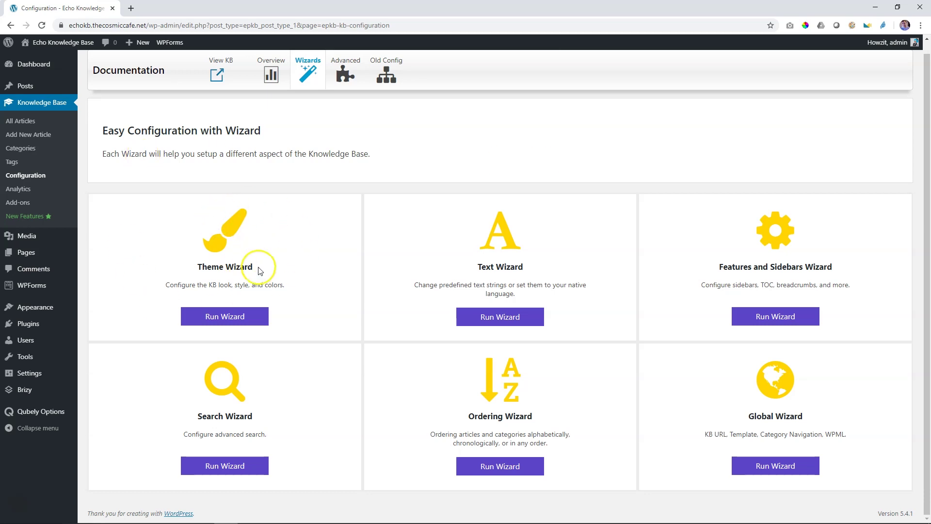
click(227, 321)
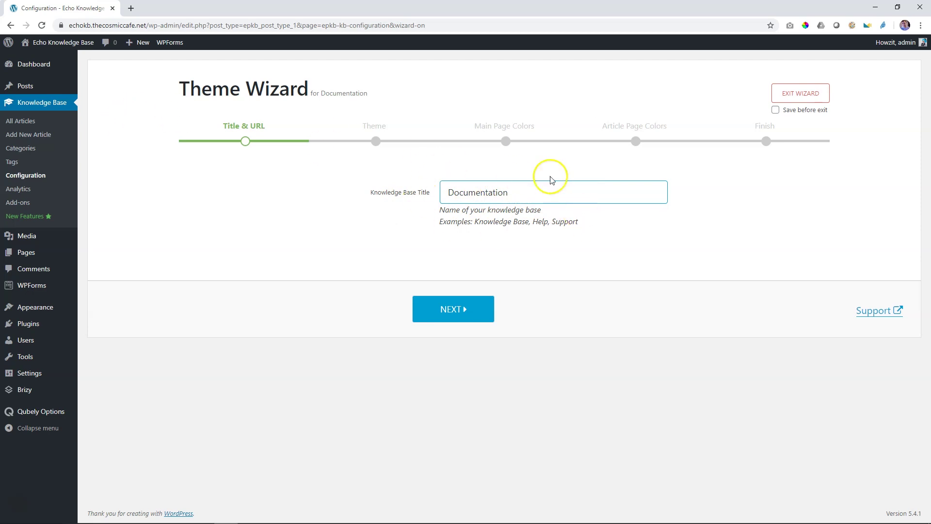
- Open the site's live Documentation page in a separate browser tab for comparison and return to the Theme Wizard
middle_click(75, 46)
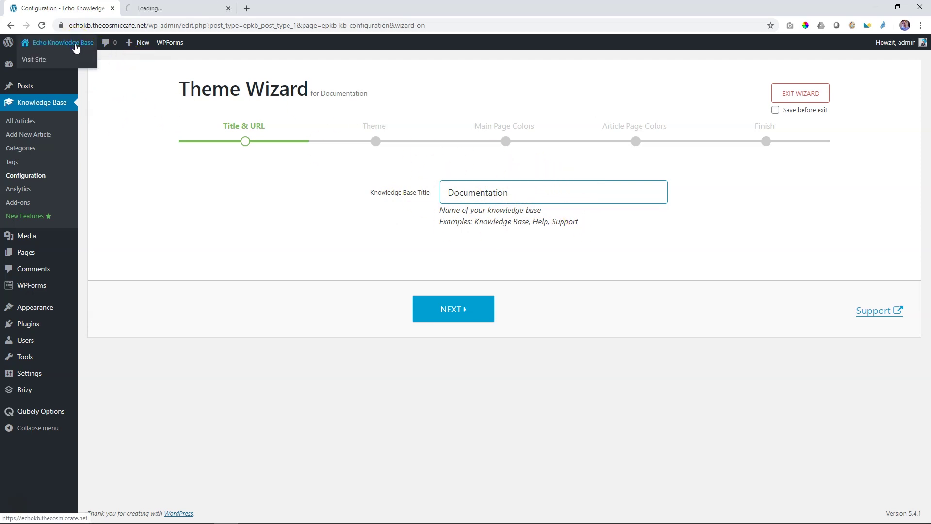
click(194, 5)
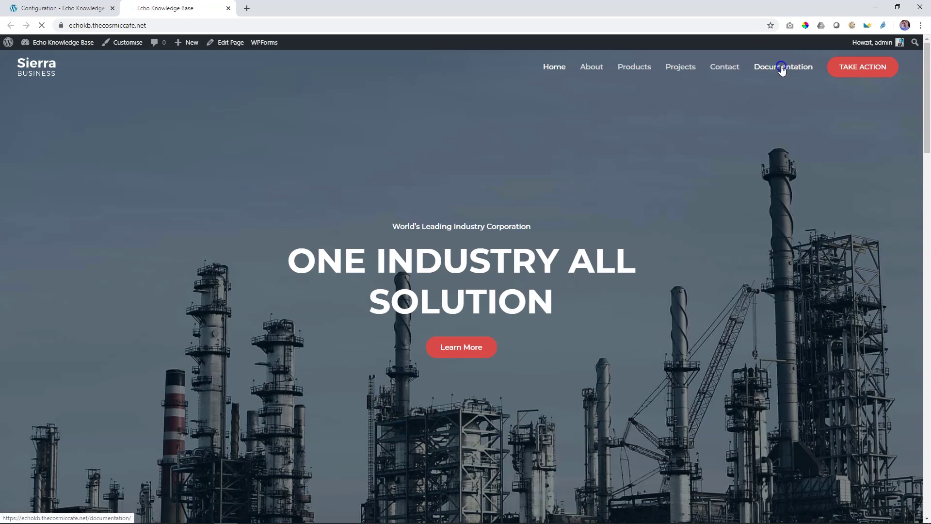
click(780, 70)
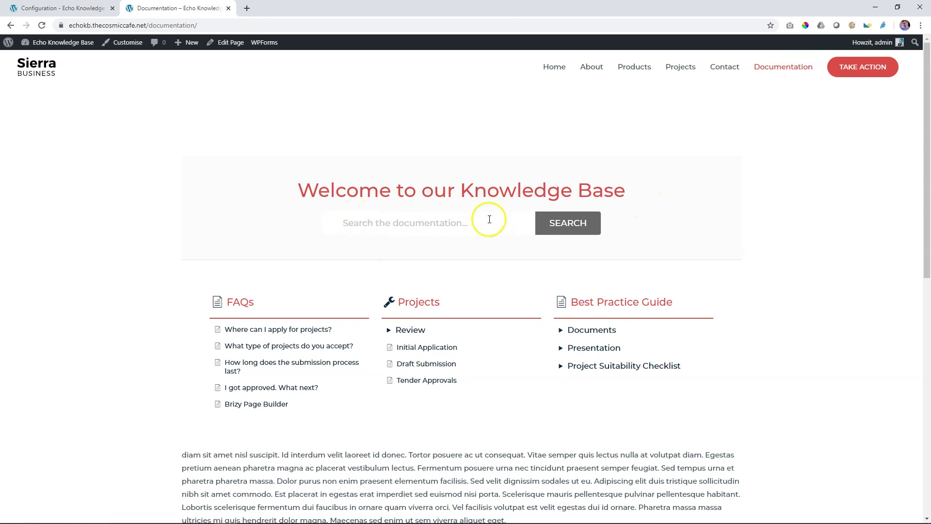
click(77, 8)
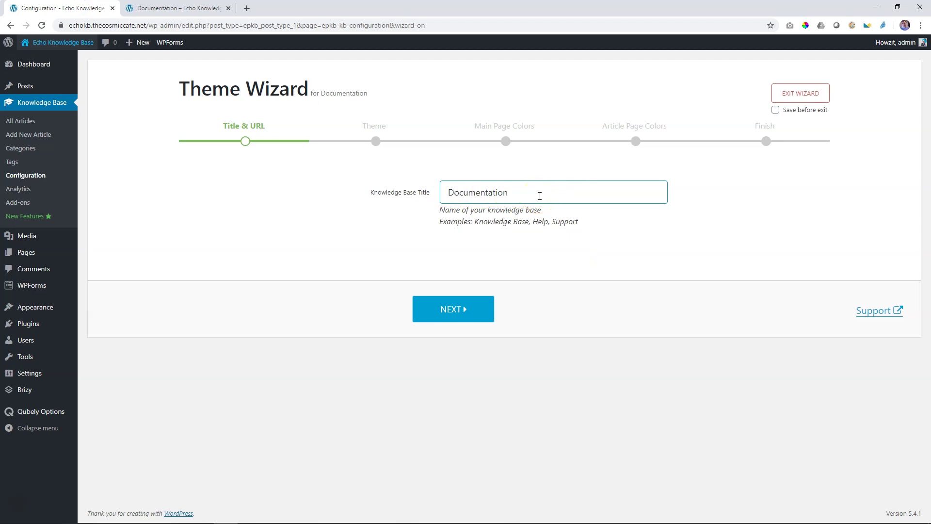
- Keep Documentation as the knowledge base title and advance the wizard to the Theme stage
click(463, 313)
drag(439, 221, 594, 219)
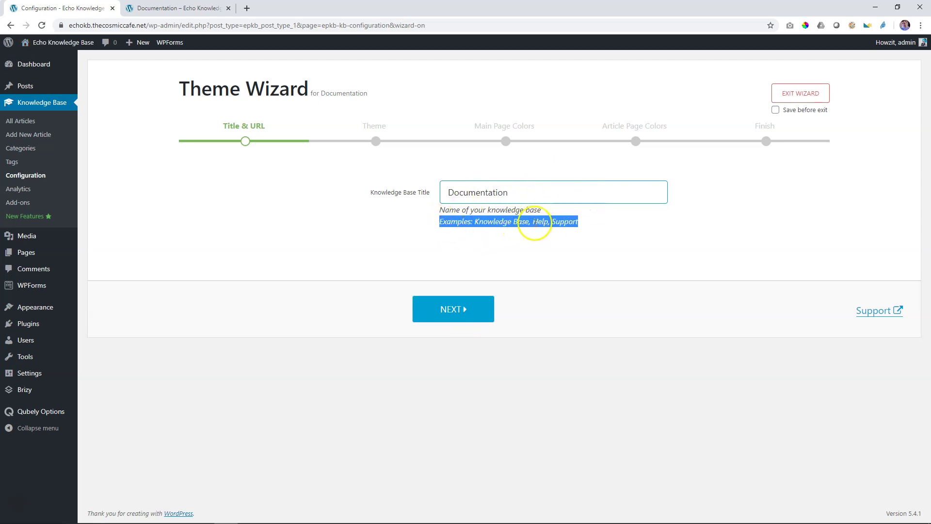
click(482, 313)
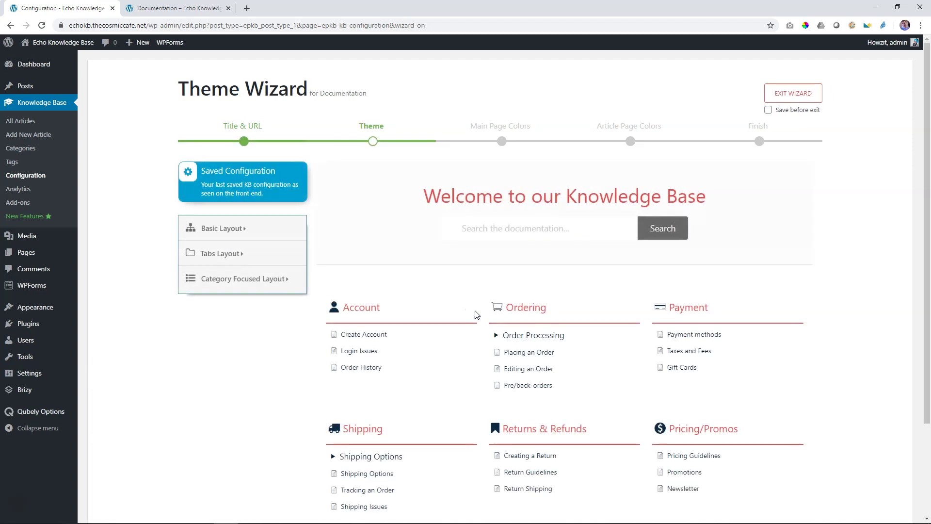
- Compare the wizard's Saved Configuration preview with the live Documentation page and return to the wizard
scroll(631, 262, down, 1)
click(802, 208)
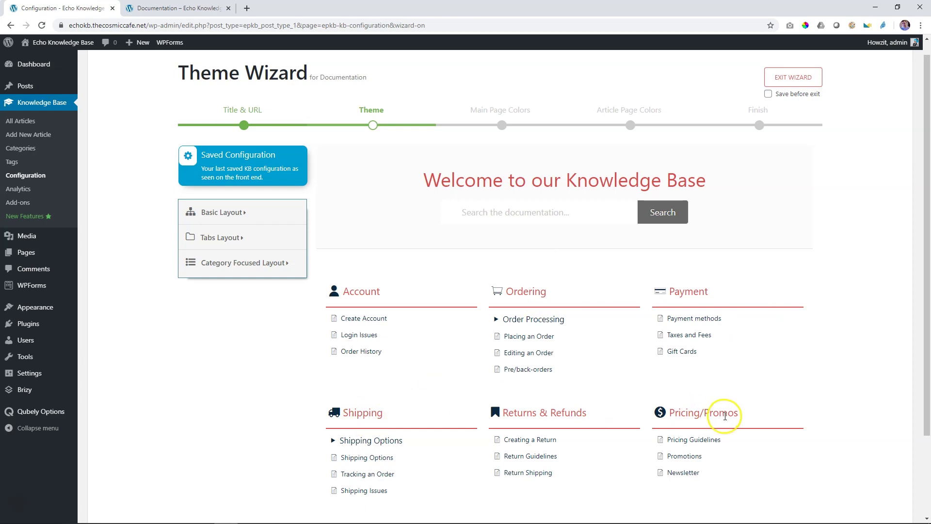
click(175, 8)
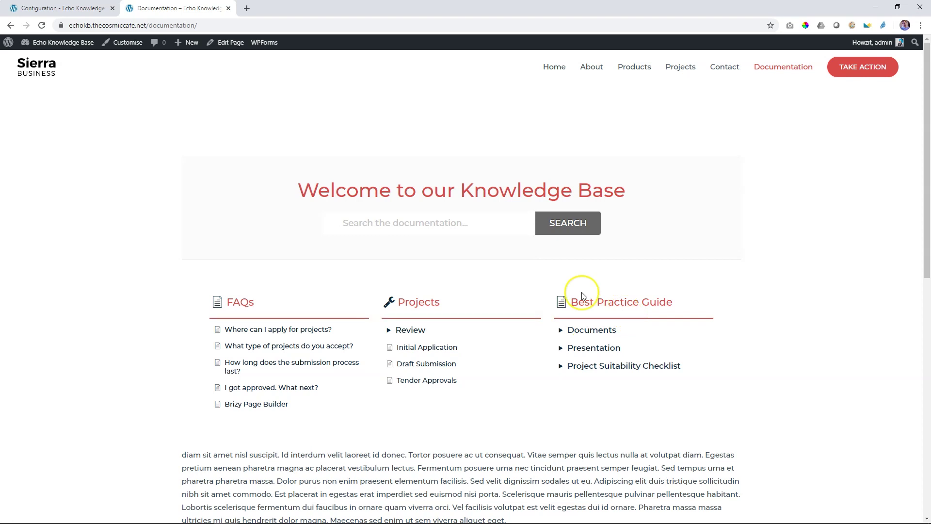
click(40, 10)
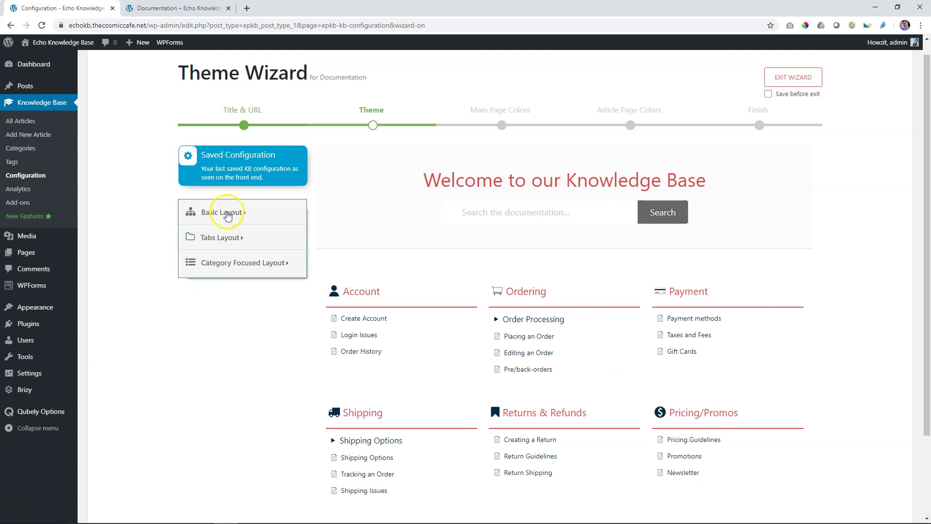
- Preview the Basic Layout themes, including Standard, Spacious, Informative and Distinct
click(227, 213)
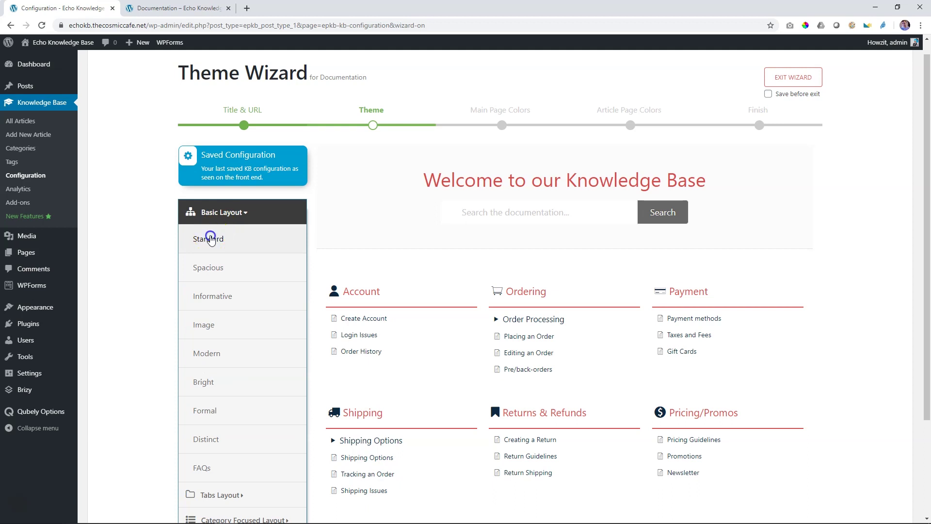
click(211, 238)
click(210, 280)
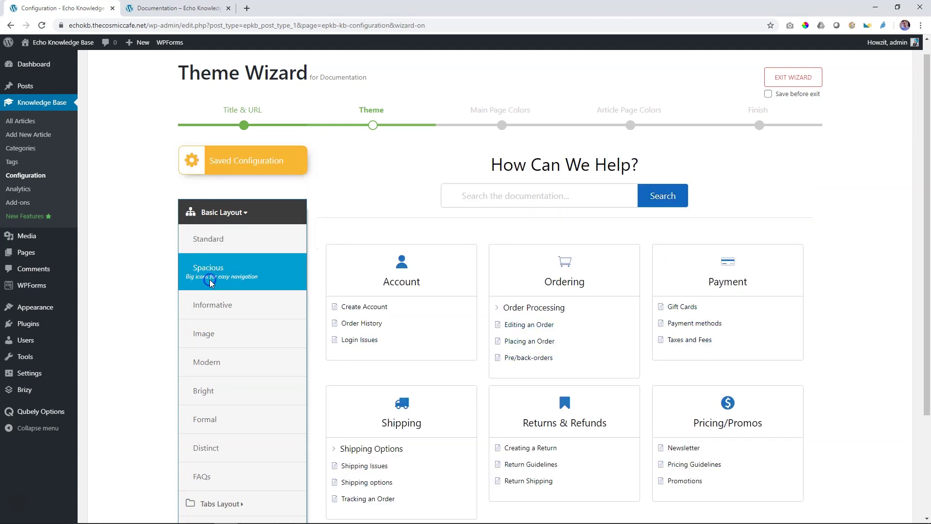
click(218, 309)
scroll(220, 308, down, 3)
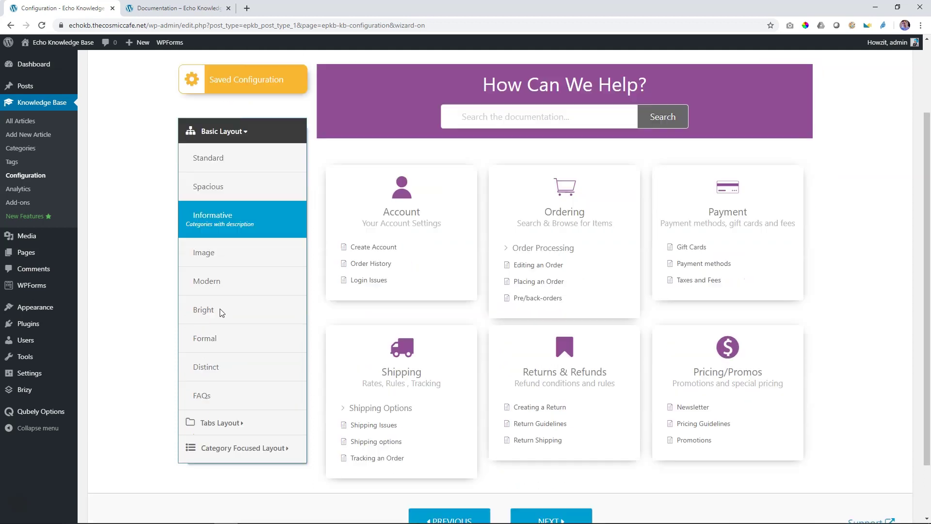
click(221, 311)
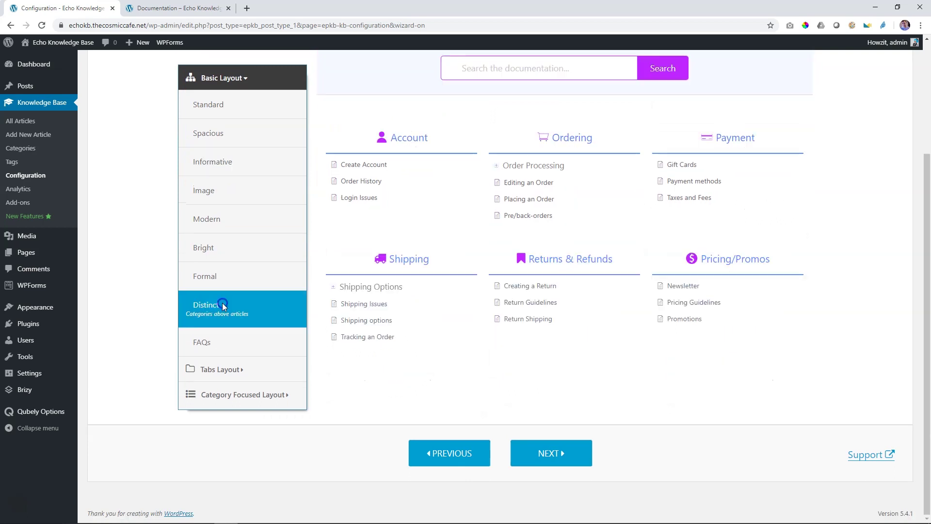
- Compare the live Documentation page with the Distinct theme preview in the wizard
click(199, 8)
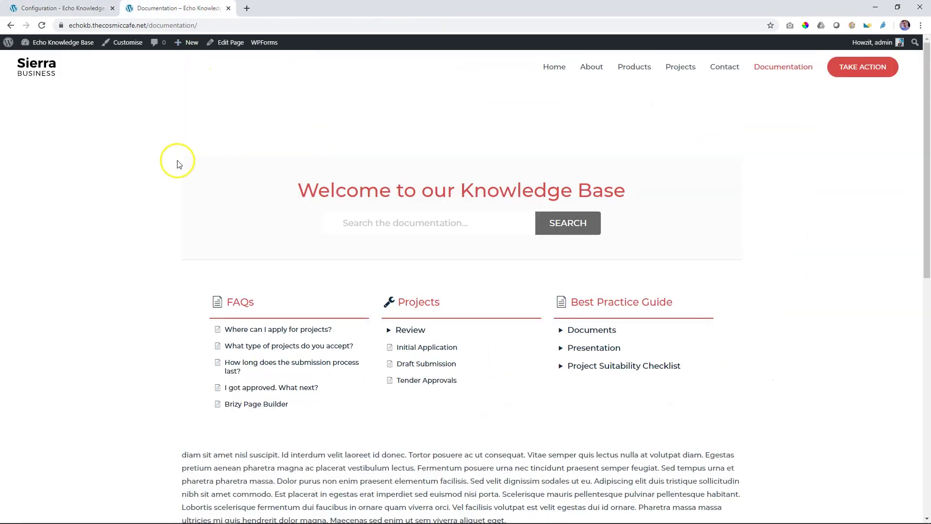
click(61, 8)
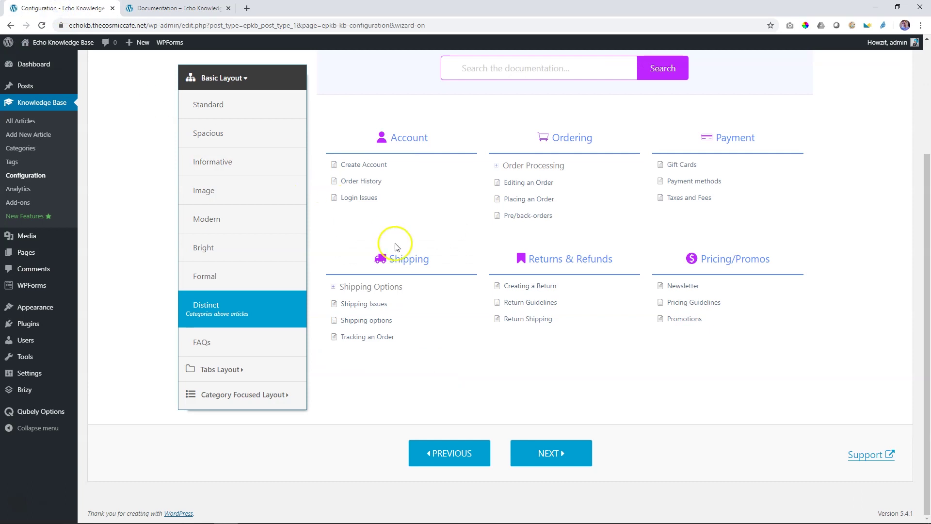
scroll(409, 262, up, 3)
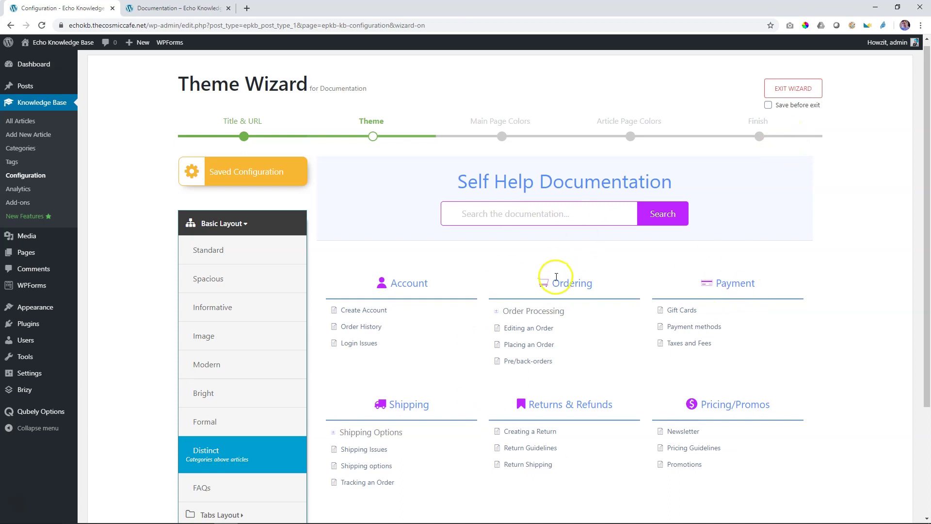
- Preview the Formal theme and switch to the Bright theme of the Basic Layout, examining its category display
click(241, 419)
click(246, 393)
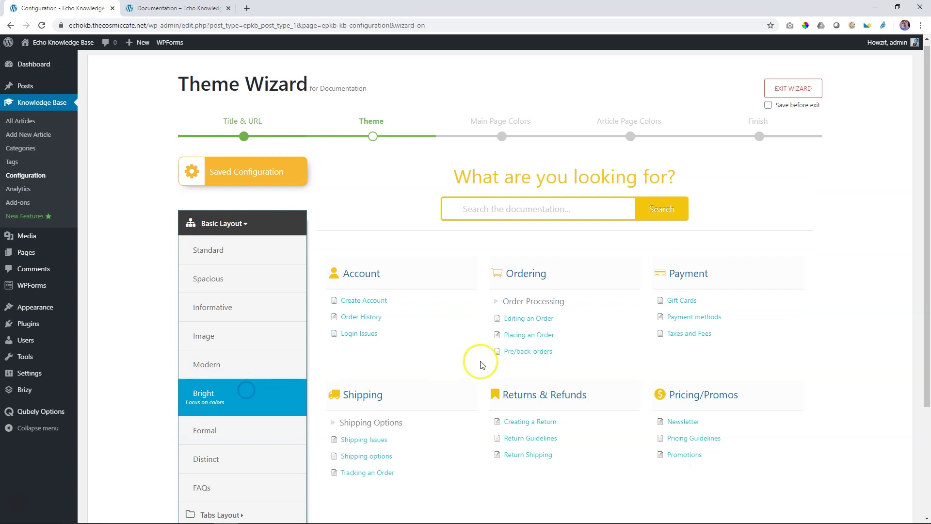
scroll(480, 362, down, 3)
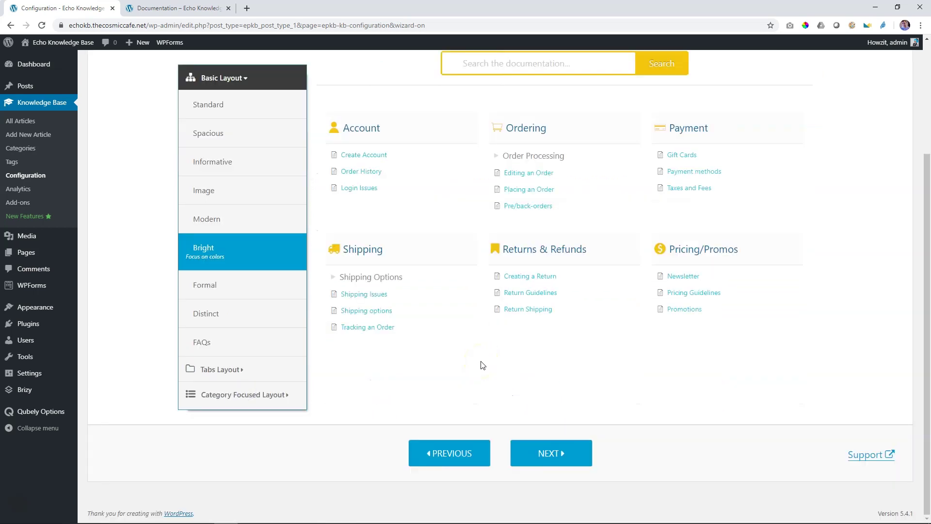
scroll(482, 364, up, 2)
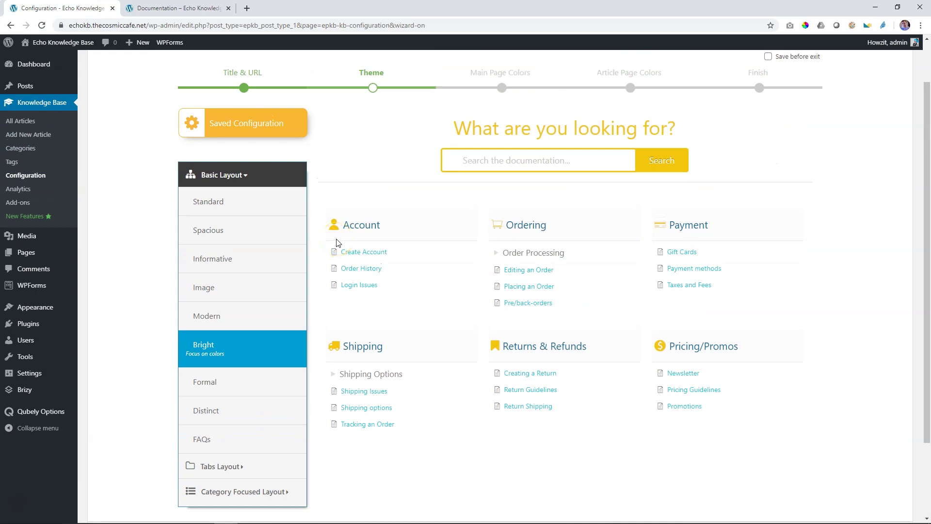
- Compare the live Documentation page with the Bright theme preview and look over the wizard's Theme stage
click(164, 7)
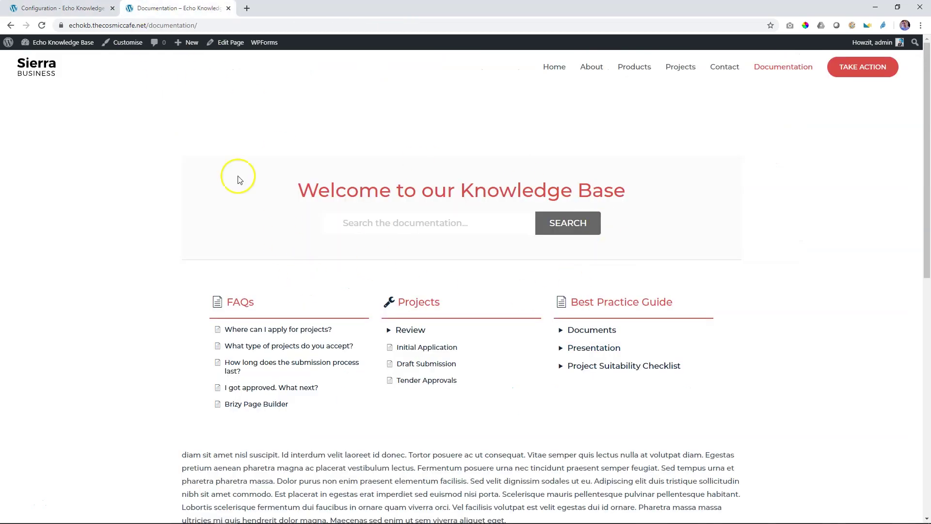
click(71, 6)
scroll(614, 393, down, 2)
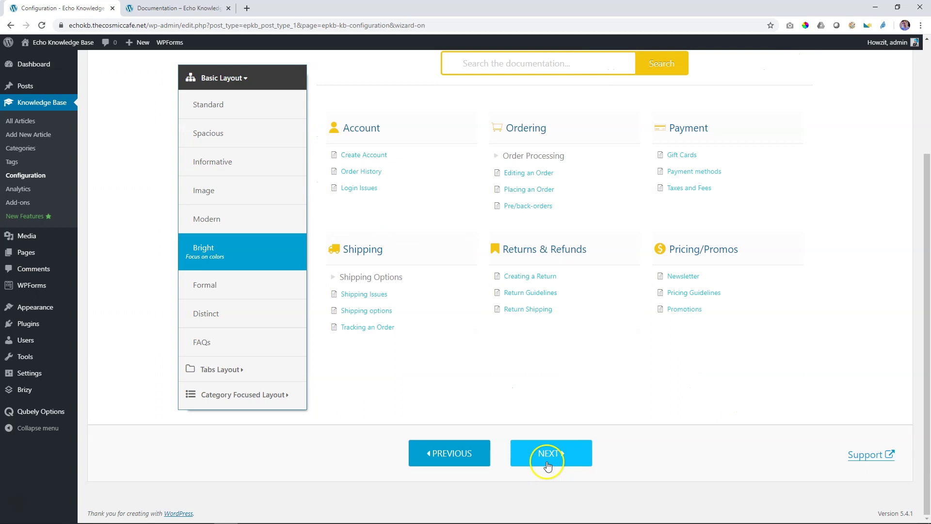
scroll(628, 438, up, 2)
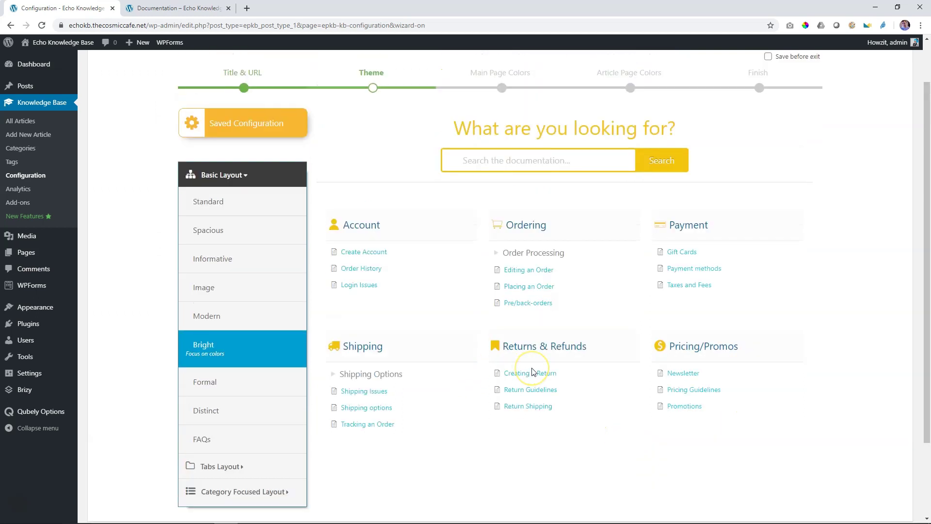
- Restore the Saved Configuration as the selected theme and switch to the live Documentation page for comparison
click(240, 130)
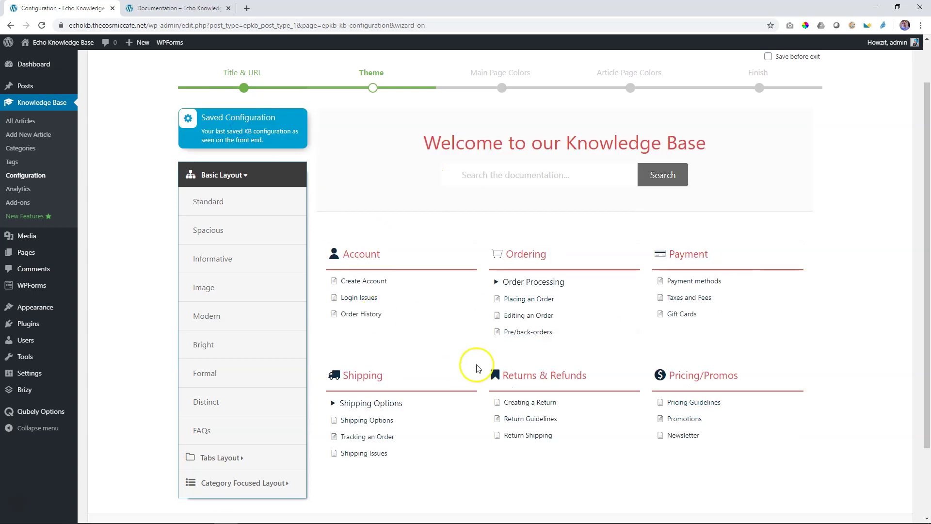
click(189, 9)
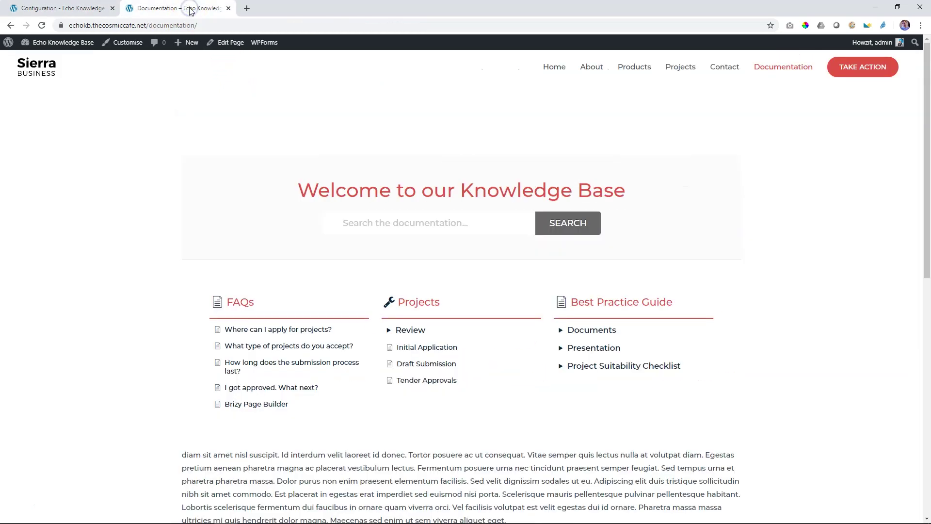
- Return to the Theme Wizard and preview the Formal theme of the Basic Layout
click(58, 5)
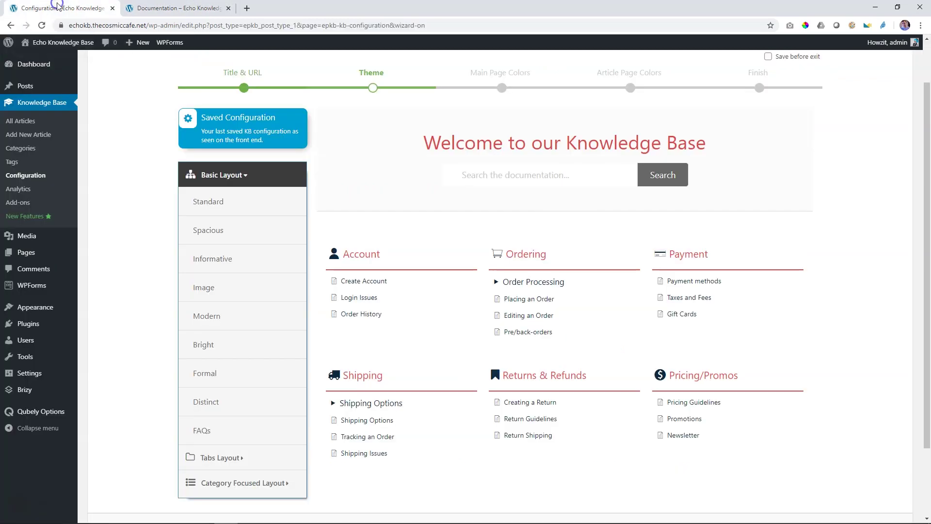
click(214, 179)
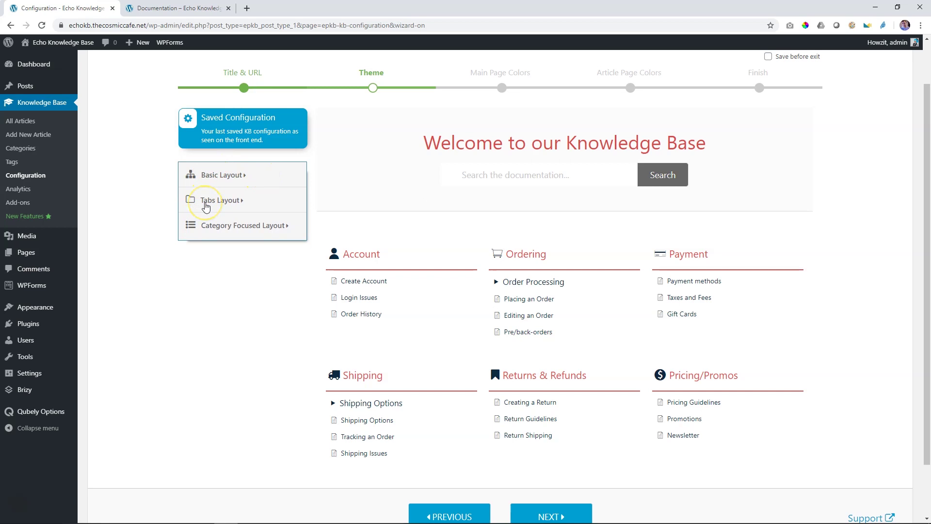
click(211, 183)
click(215, 179)
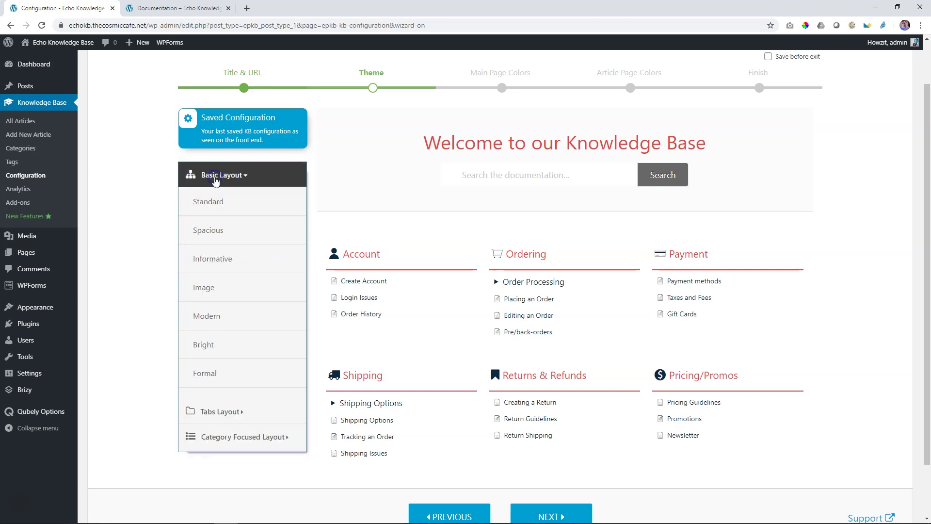
click(215, 375)
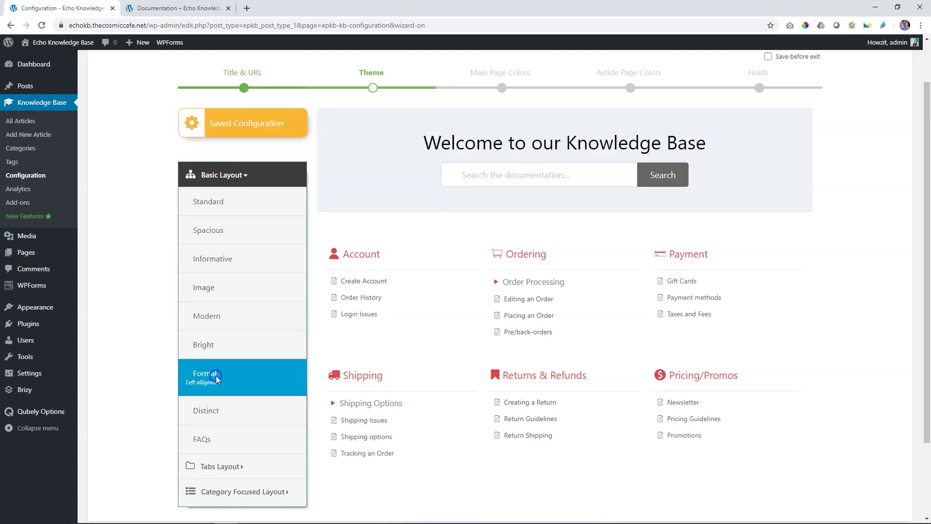
click(198, 178)
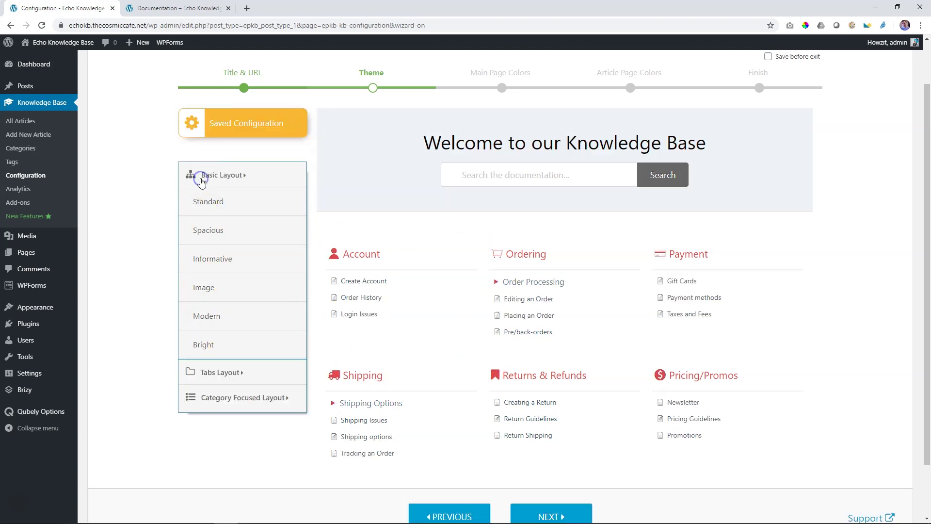
- Preview the Tabs Layout themes Organized, Organized 2, Product style and Clean
click(203, 205)
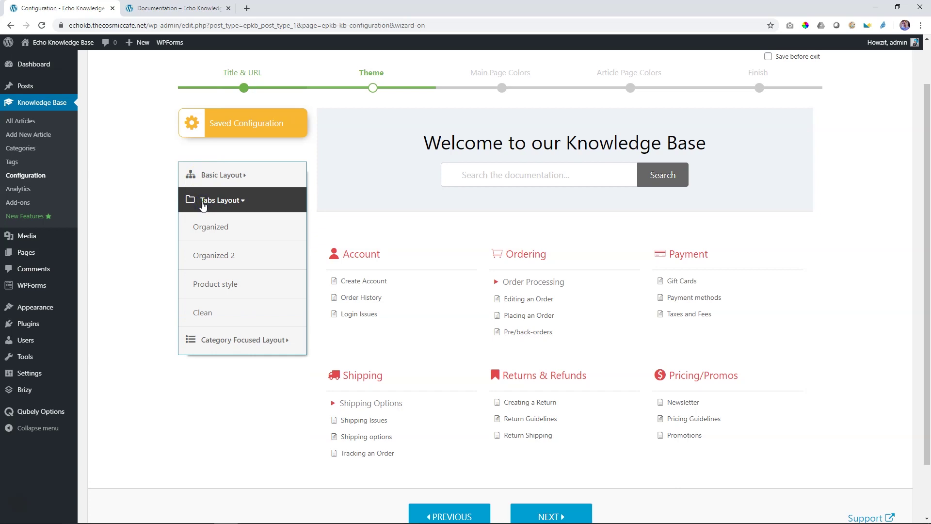
click(208, 232)
click(208, 232)
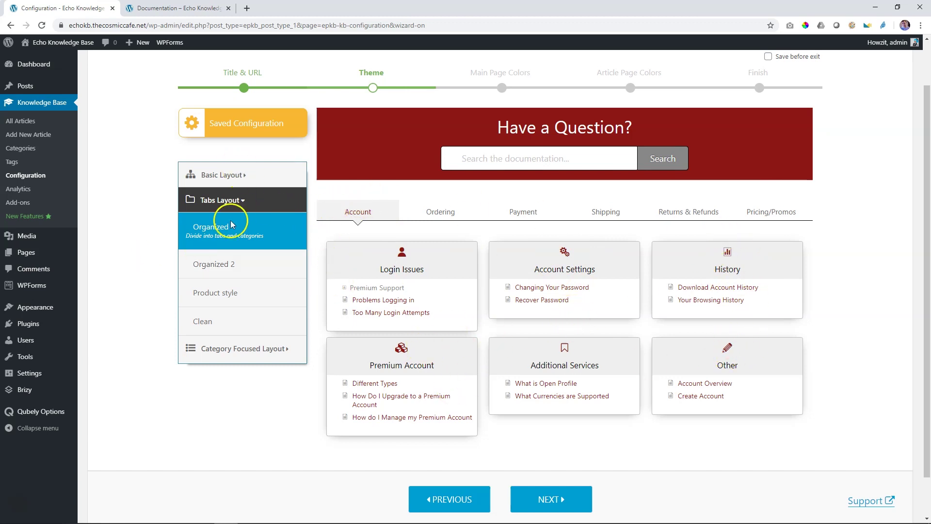
click(214, 264)
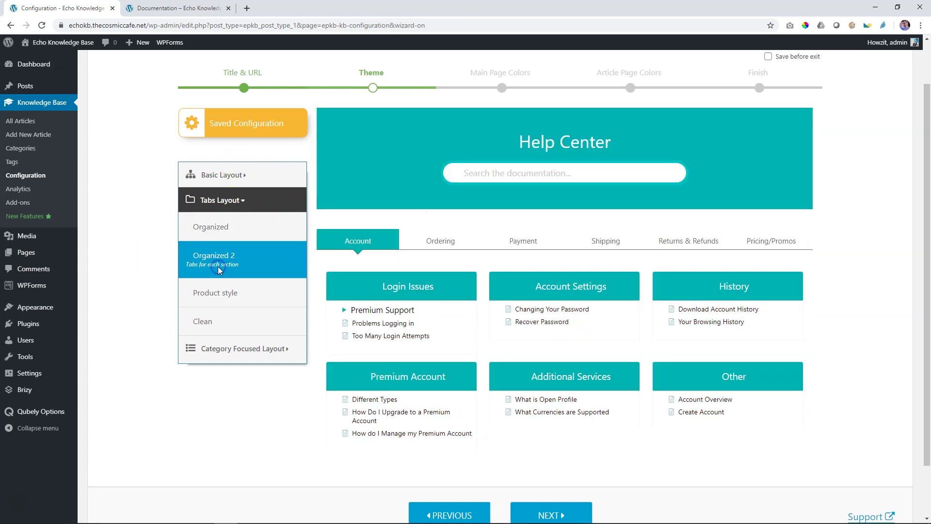
click(216, 293)
click(208, 328)
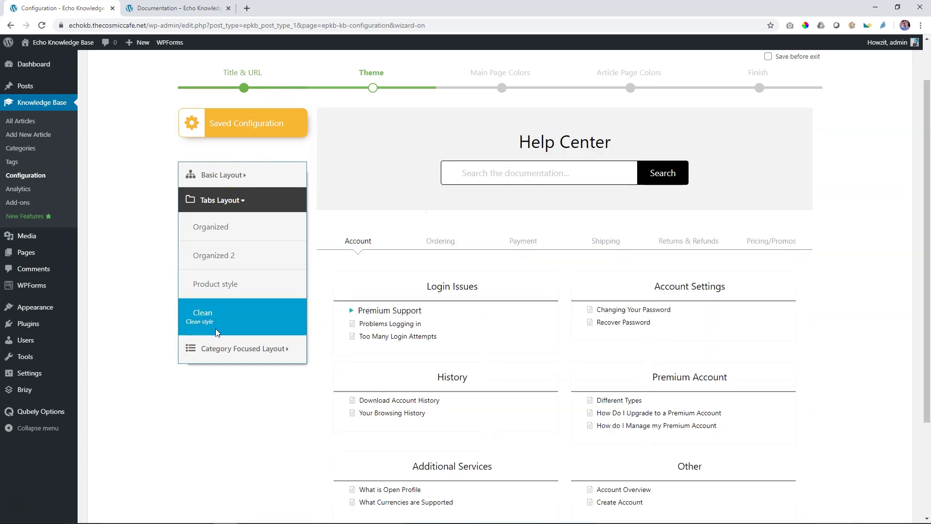
- Browse the Ordering, Payment, Shipping and Returns & Refunds categories in the Clean theme preview
click(440, 241)
click(523, 240)
click(597, 242)
click(684, 241)
click(601, 242)
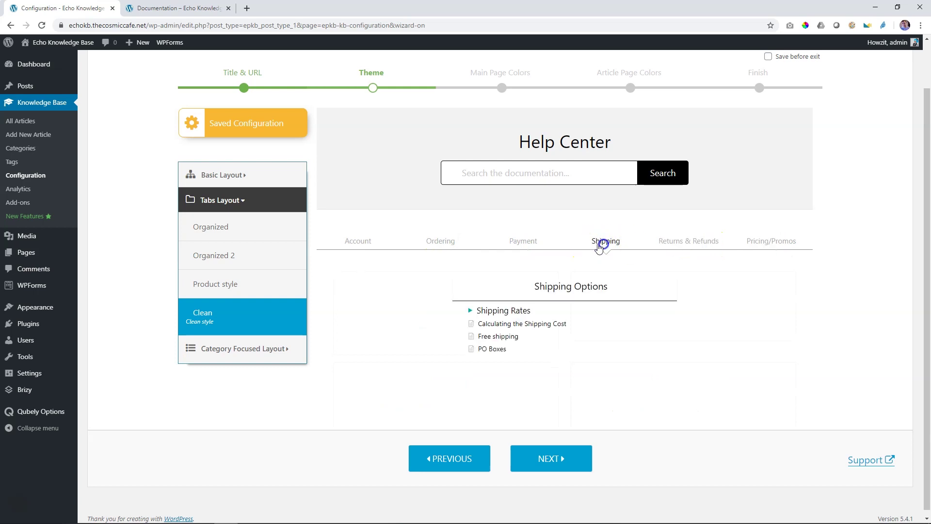
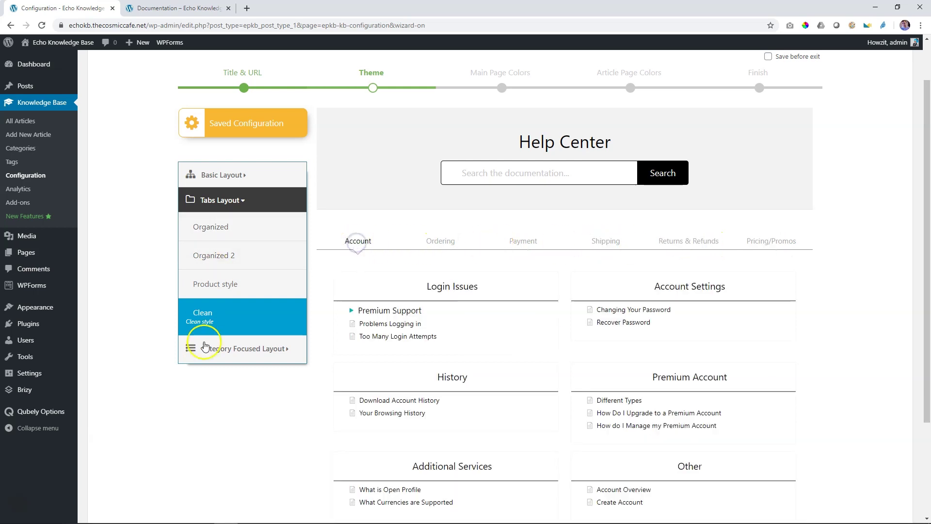
- Preview the Standard theme of the Category Focused Layout and examine its category display
click(209, 352)
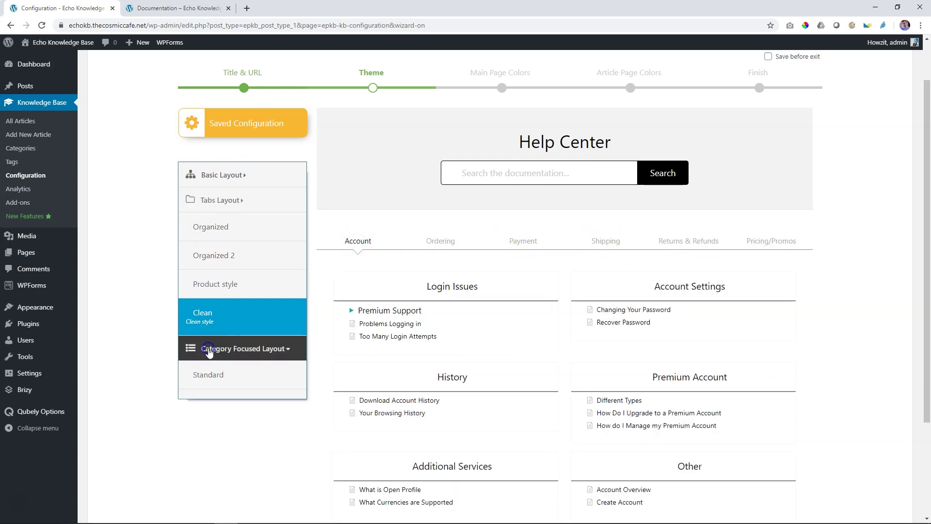
click(210, 249)
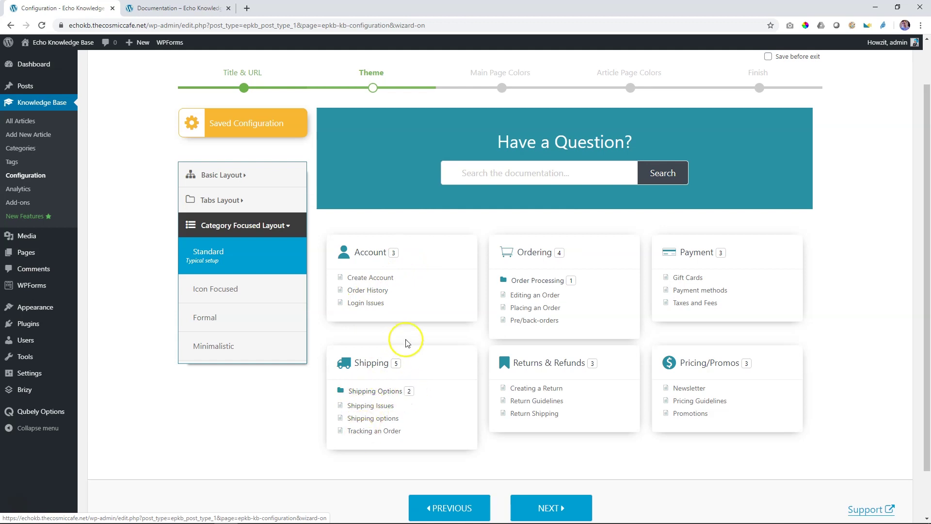
click(223, 232)
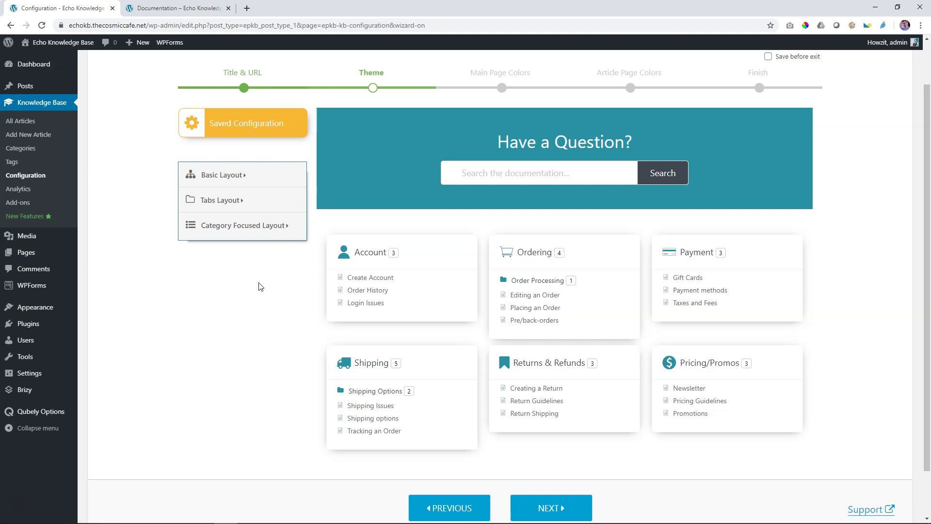
- Restore the Saved Configuration as the theme and advance the wizard to the Main Page Colors stage
click(245, 123)
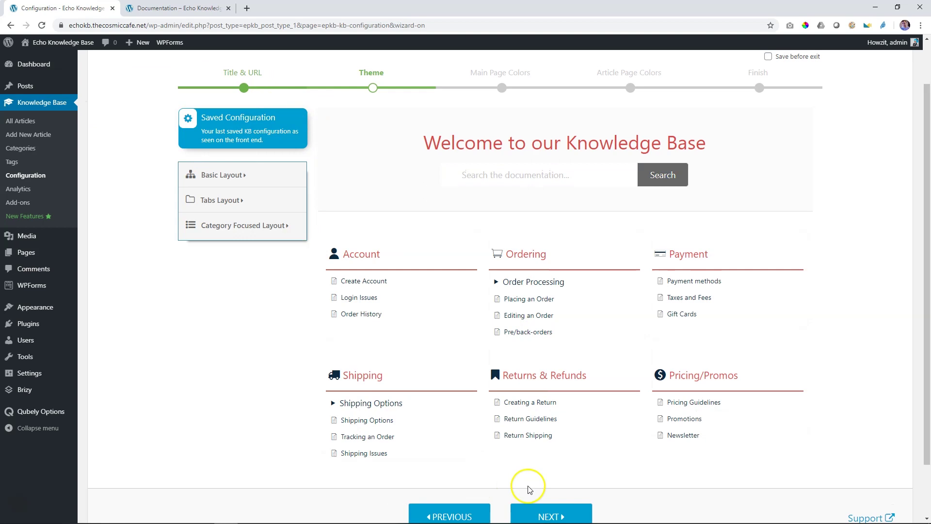
click(543, 517)
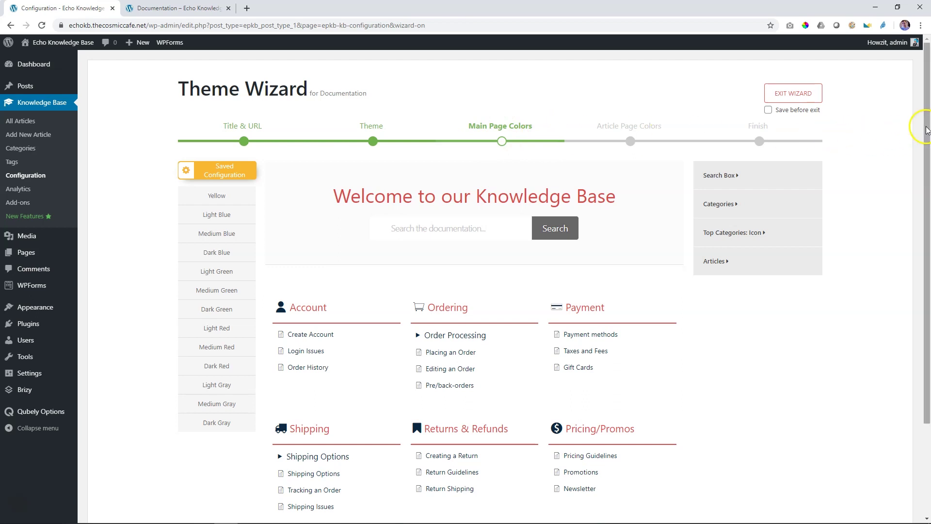
drag(925, 125, 926, 155)
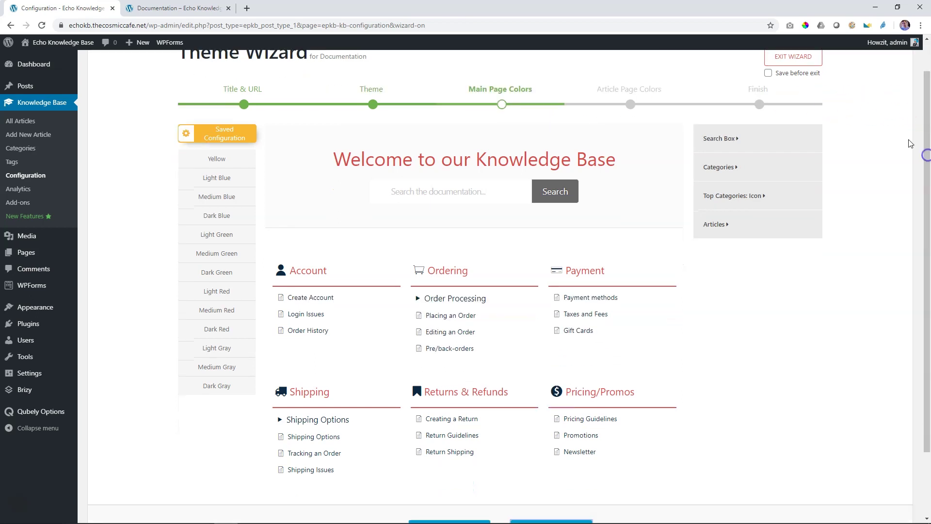
- Preview a range of main page color presets, from Yellow through the blues, greens and reds to Medium Gray
click(224, 165)
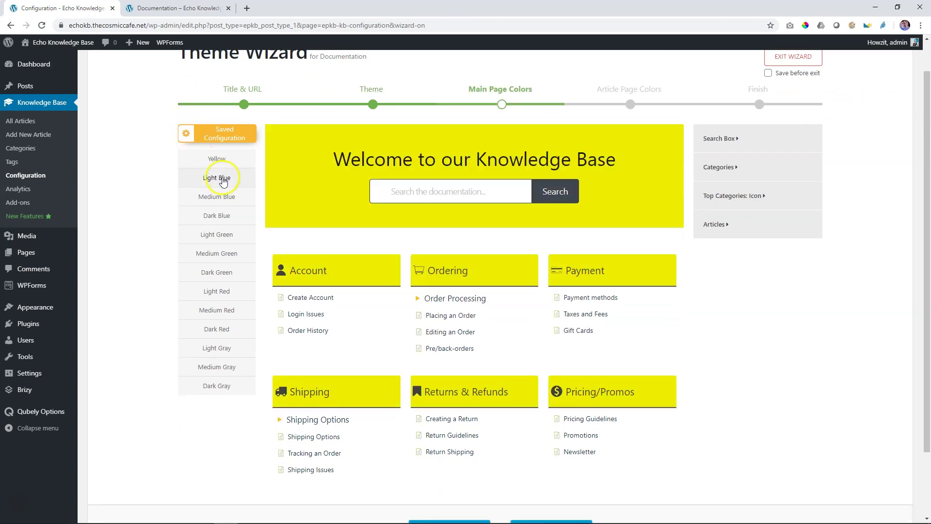
click(223, 178)
click(219, 197)
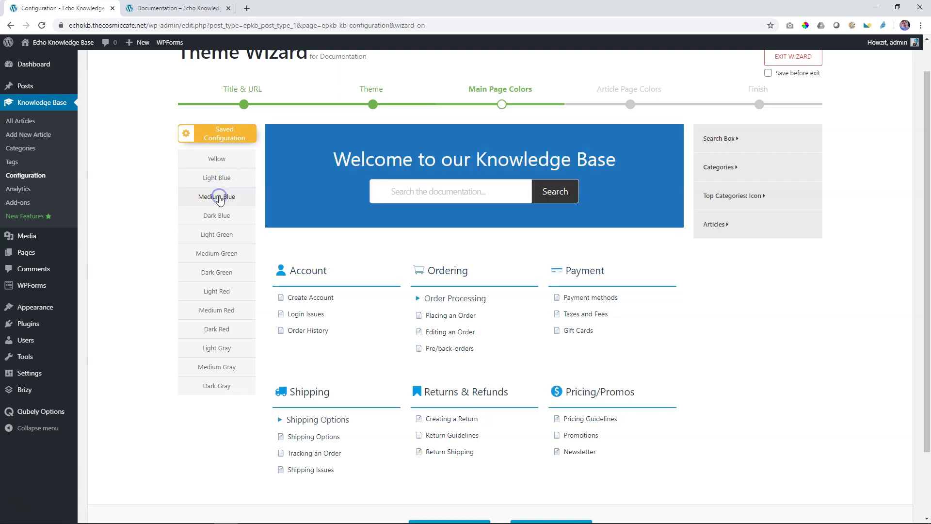
click(224, 232)
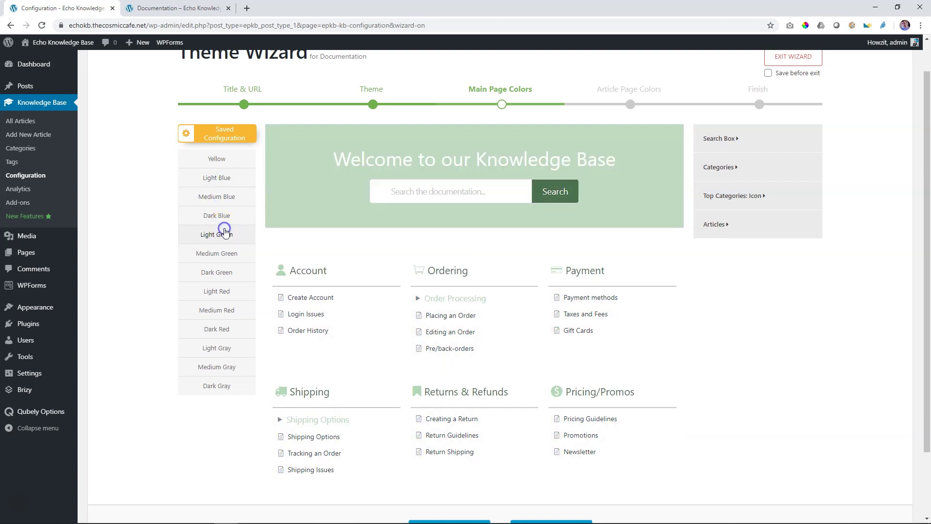
click(219, 252)
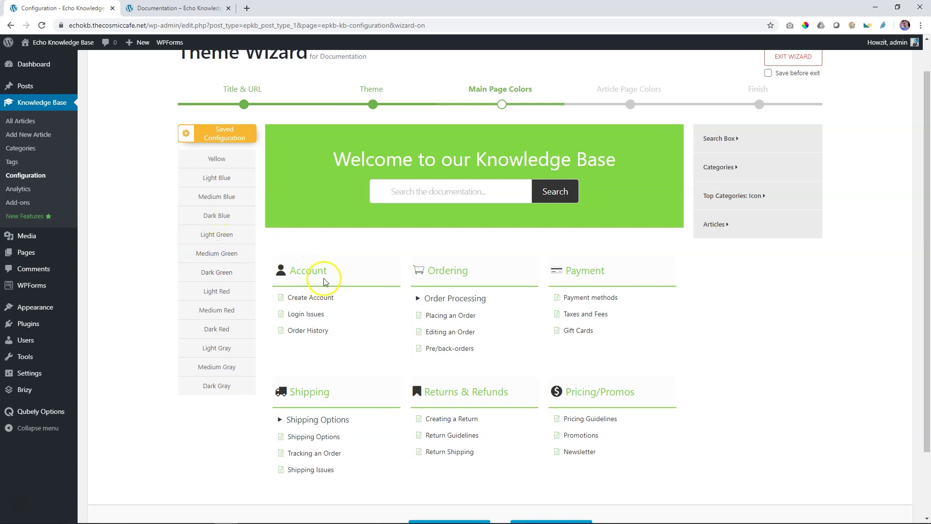
click(230, 276)
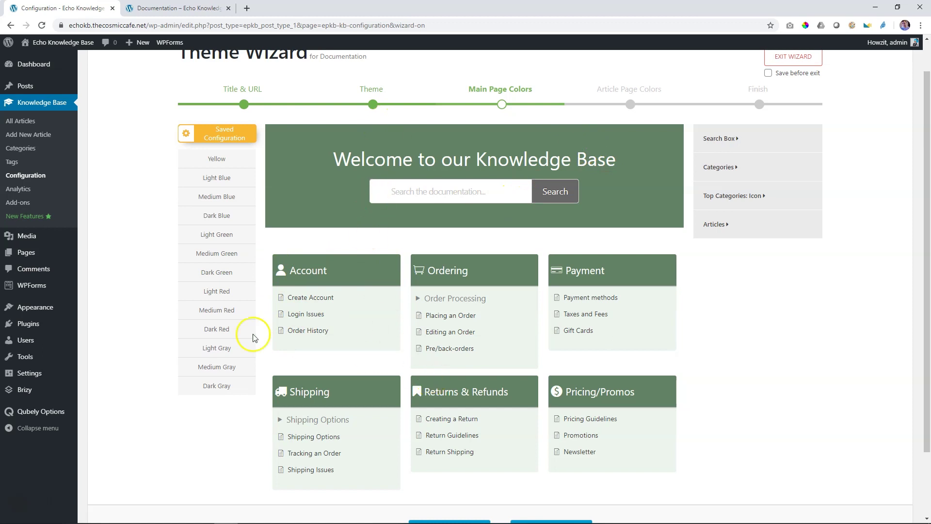
click(226, 310)
click(219, 329)
click(219, 365)
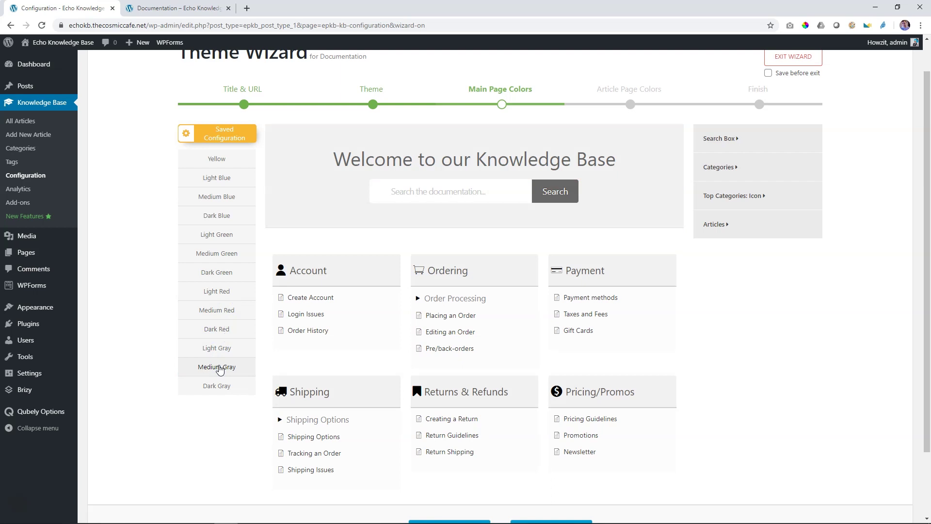
- Restore the Saved Configuration colors for the main page
click(229, 141)
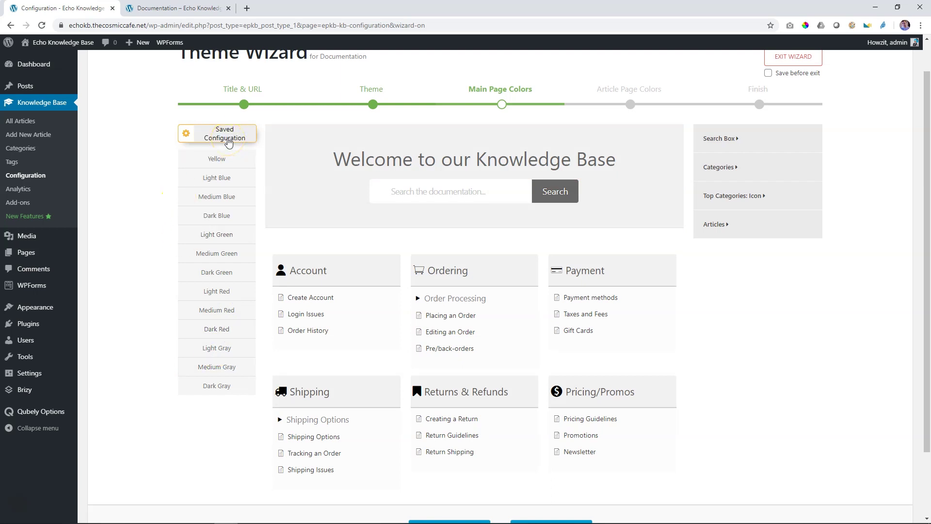
click(229, 141)
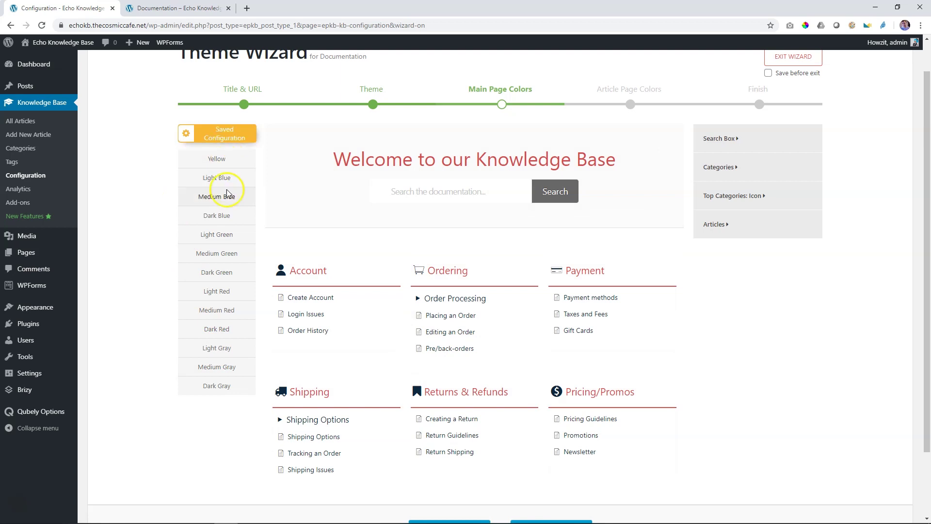
click(226, 372)
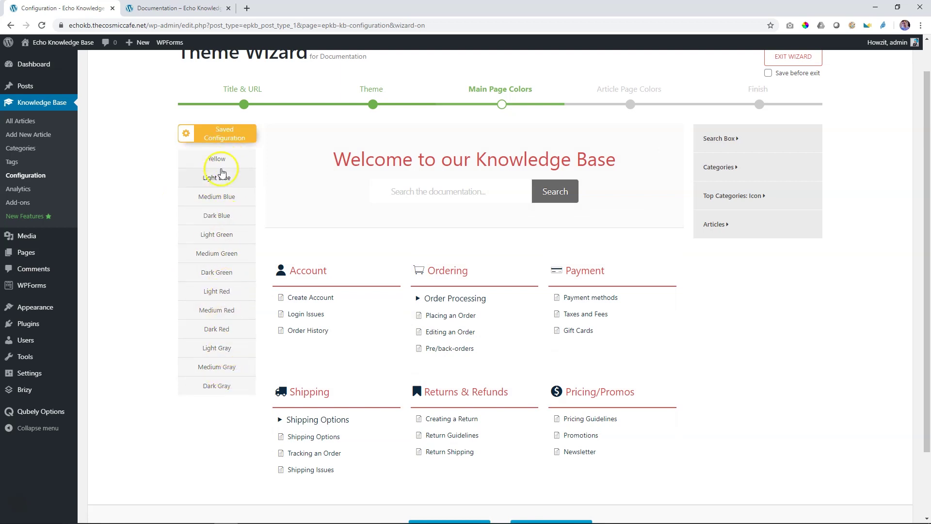
- Set the Search Box title color to blue #1e73be and the search background to black #000000
click(737, 139)
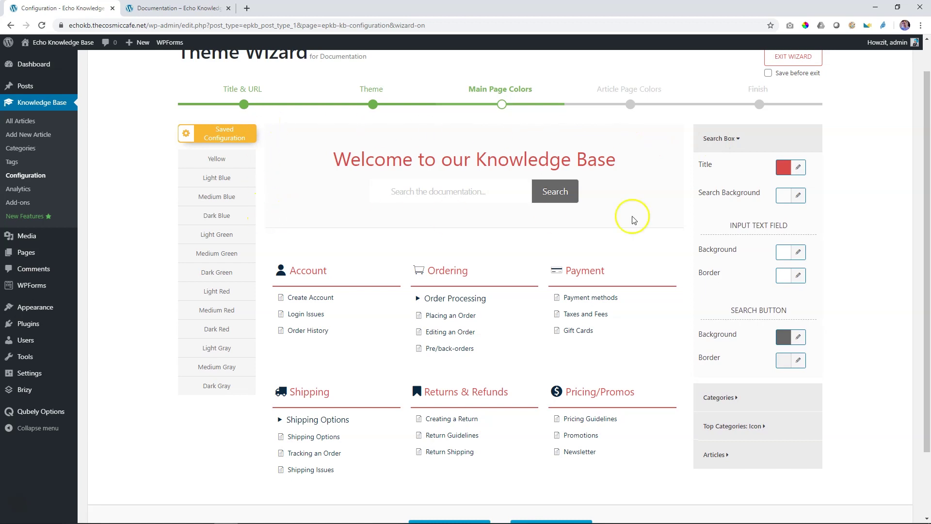
click(783, 168)
click(780, 316)
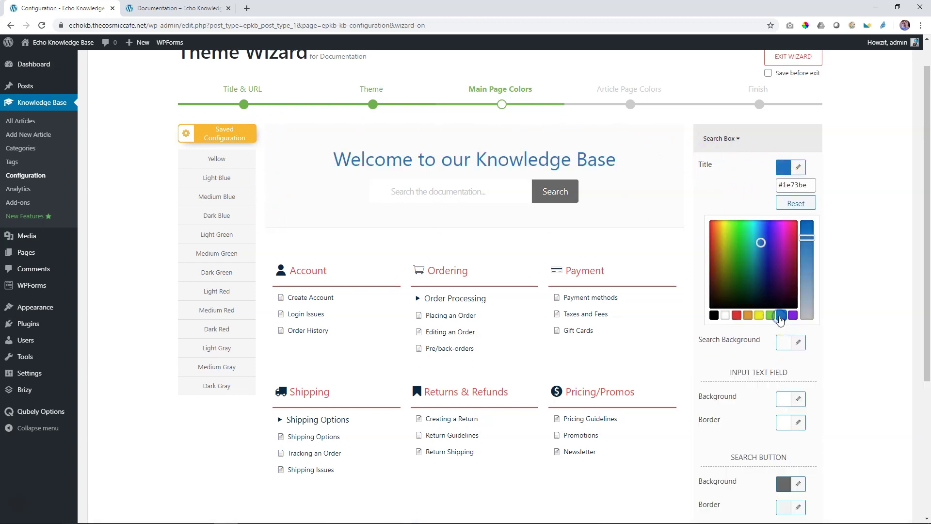
click(782, 169)
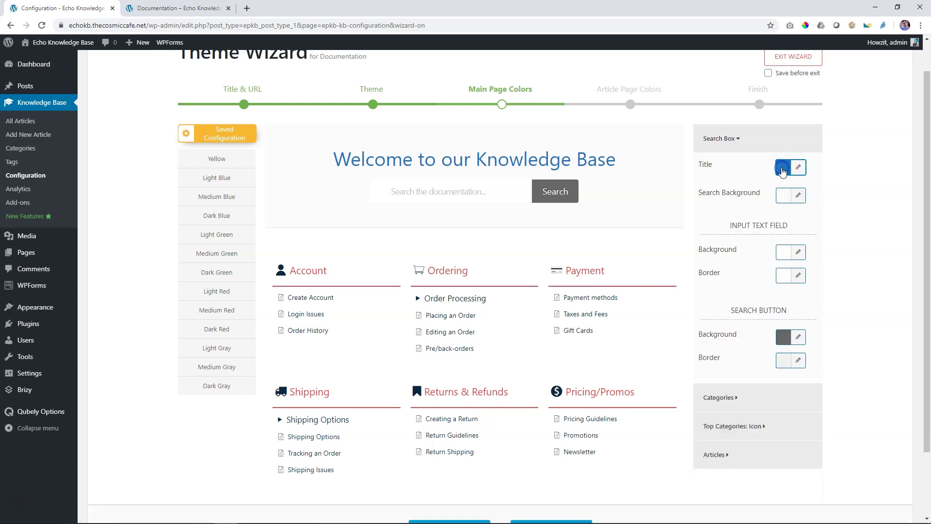
click(783, 195)
click(715, 342)
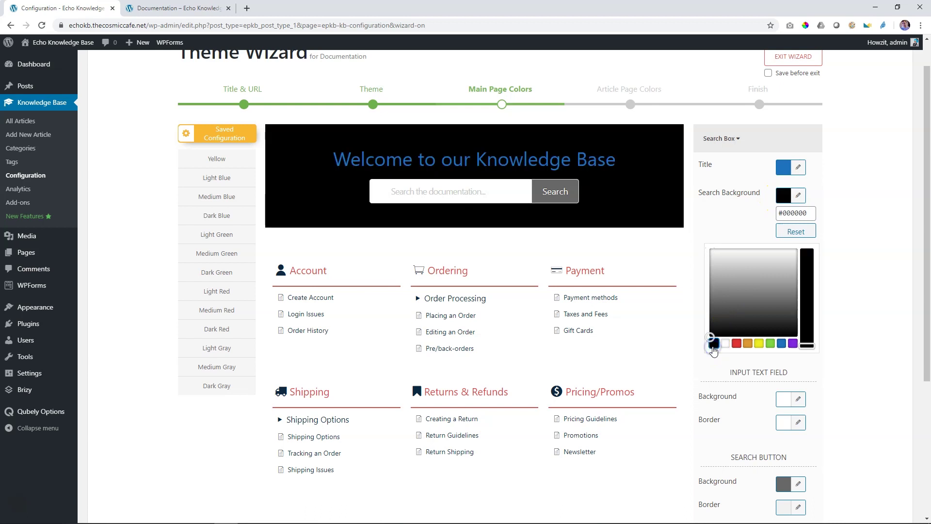
- Change the Search Box title color to white #ffffff
click(783, 168)
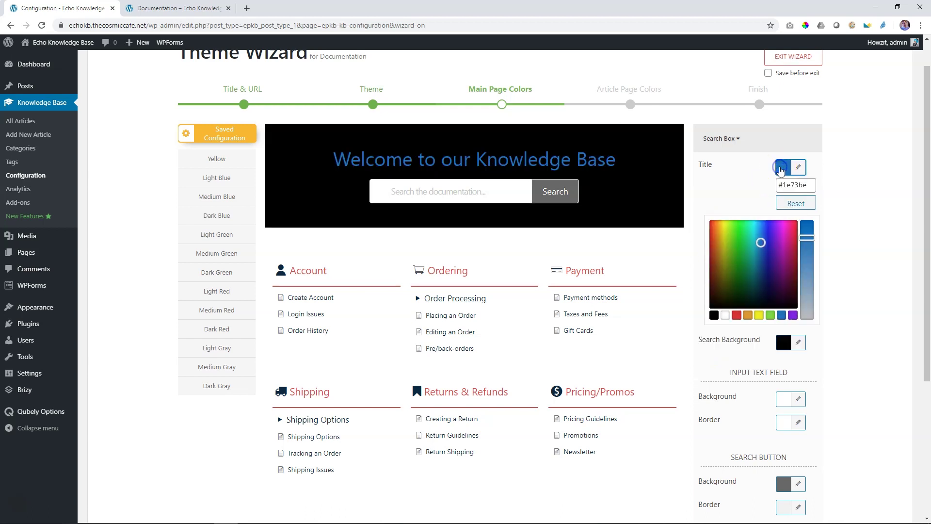
click(726, 315)
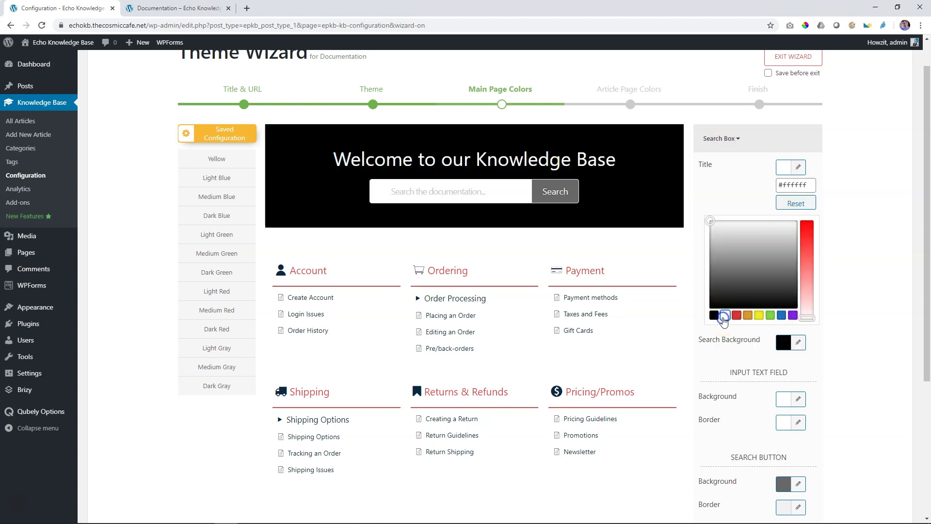
click(782, 167)
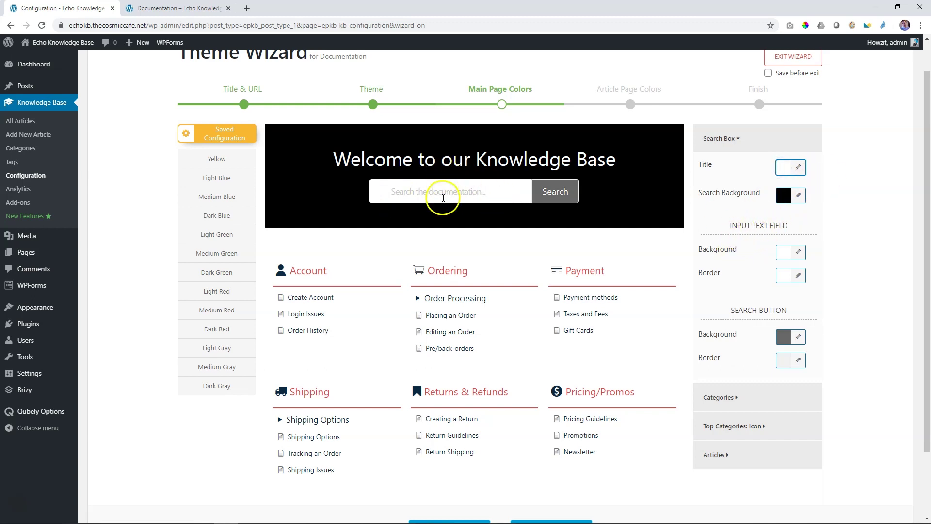
- Set the background color of the search box's input text field to blue #1e73be
click(784, 253)
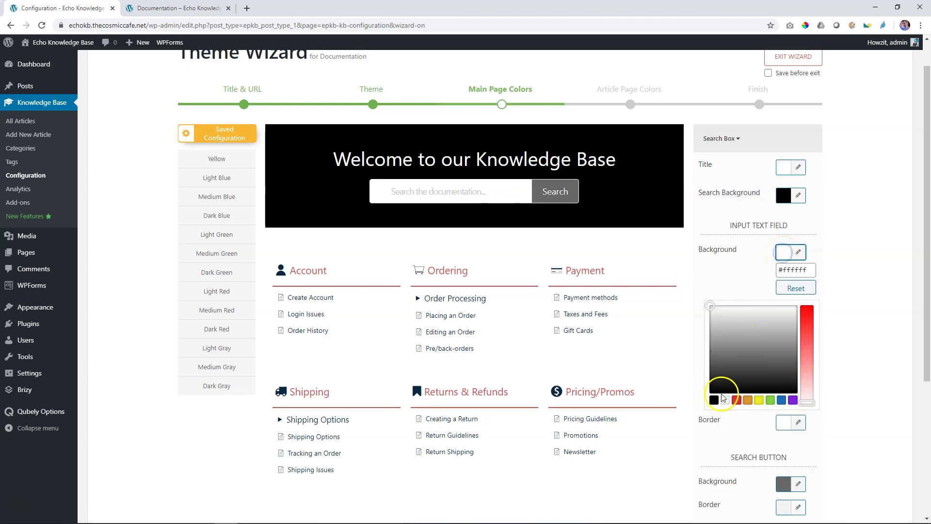
click(781, 400)
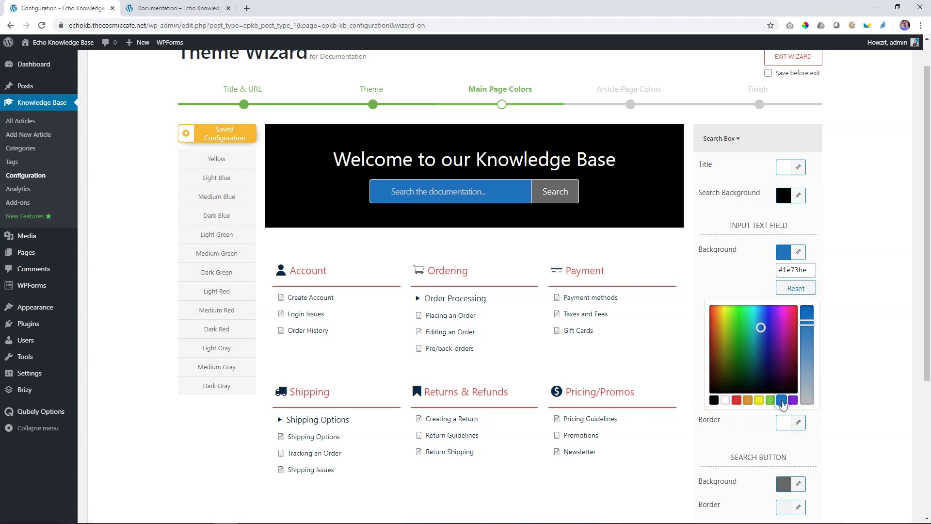
- Reset the search box's input text field background color and set the search button background to blue #1e73be
click(797, 289)
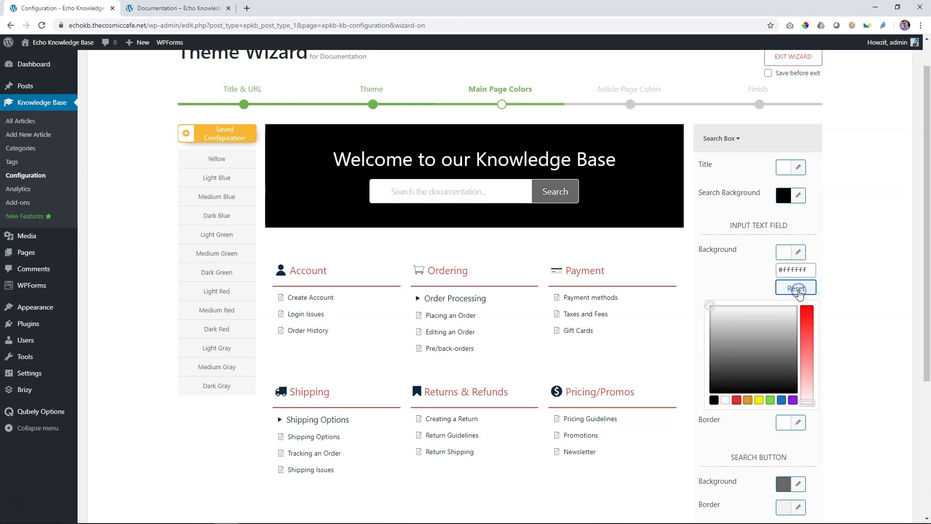
click(743, 251)
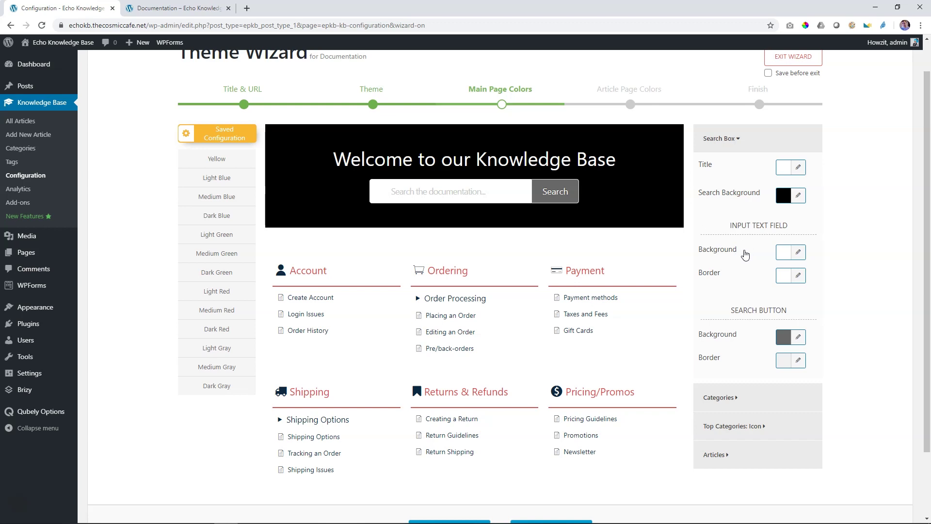
click(782, 340)
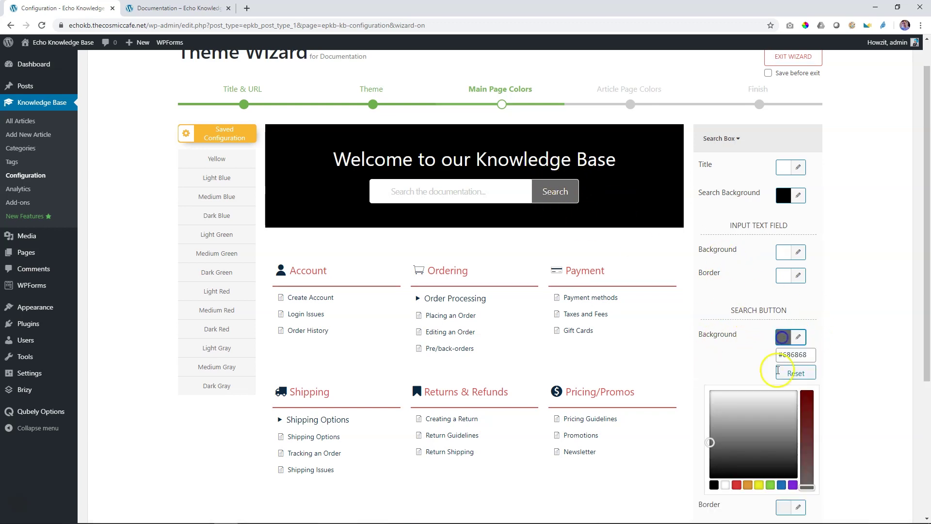
click(782, 485)
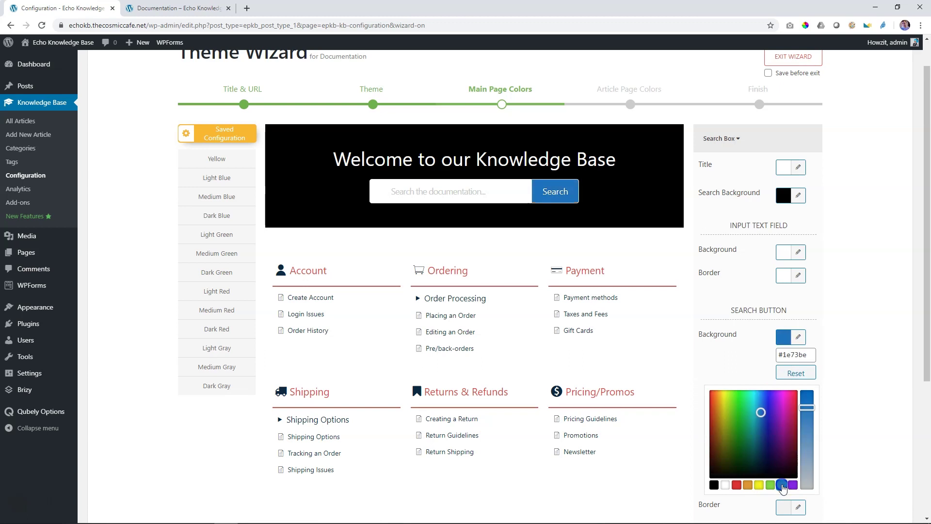
click(809, 329)
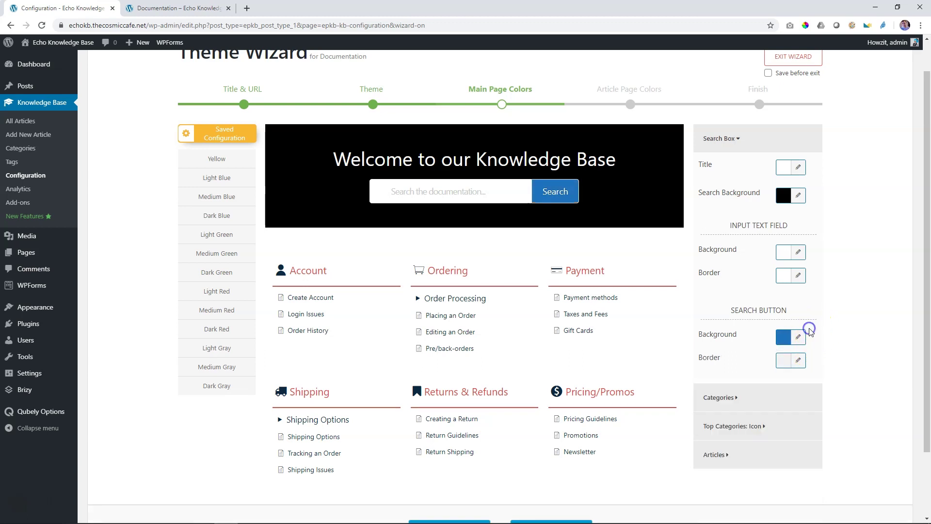
- Set the text color of the category box in the Categories color settings to blue #1e73be
click(738, 140)
click(733, 167)
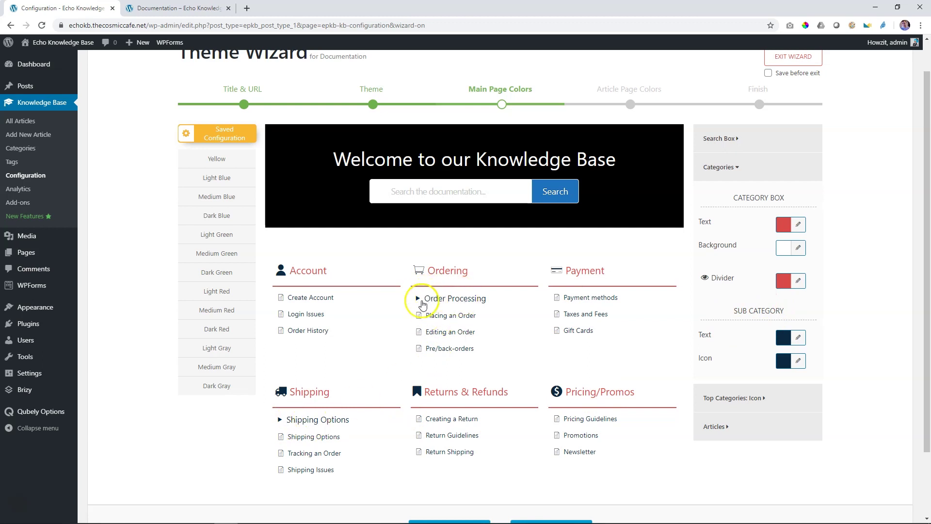
click(784, 224)
click(780, 372)
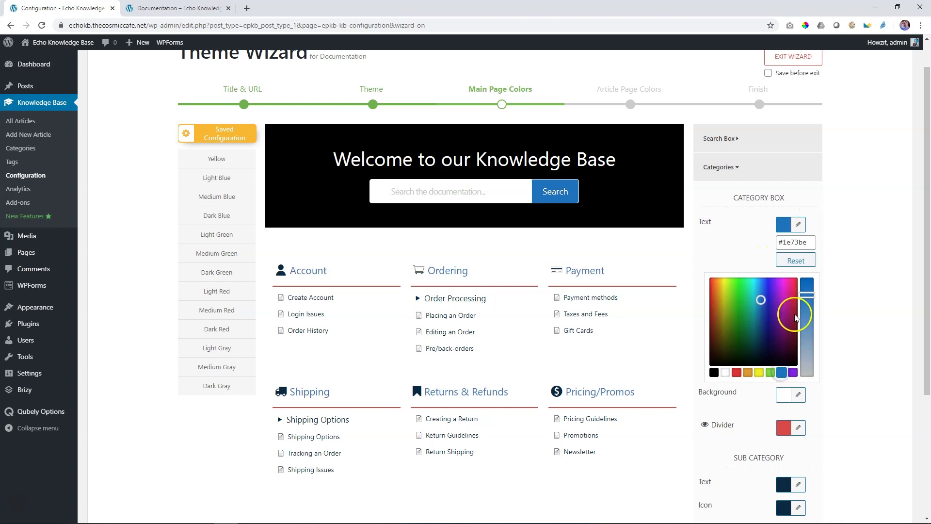
click(782, 225)
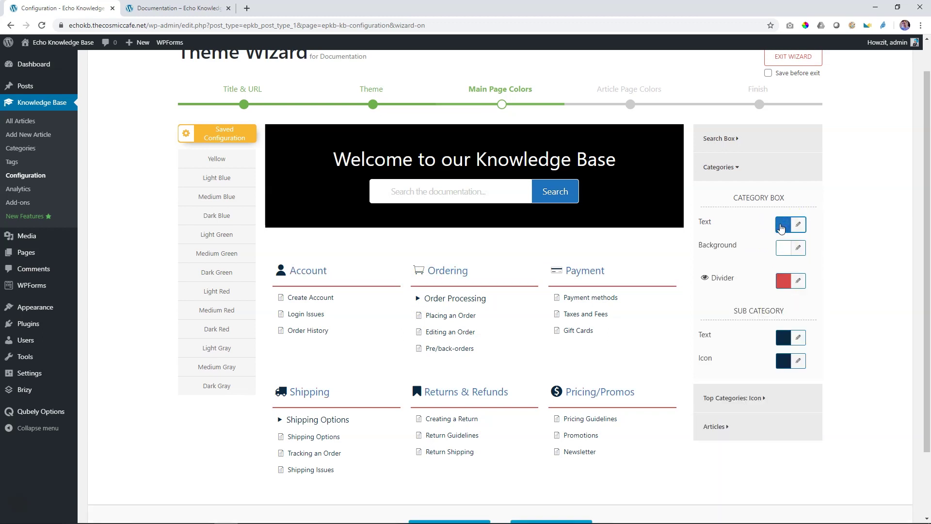
- Try the muted blue #91a8bf as the category box background color and reset it to its default
click(791, 247)
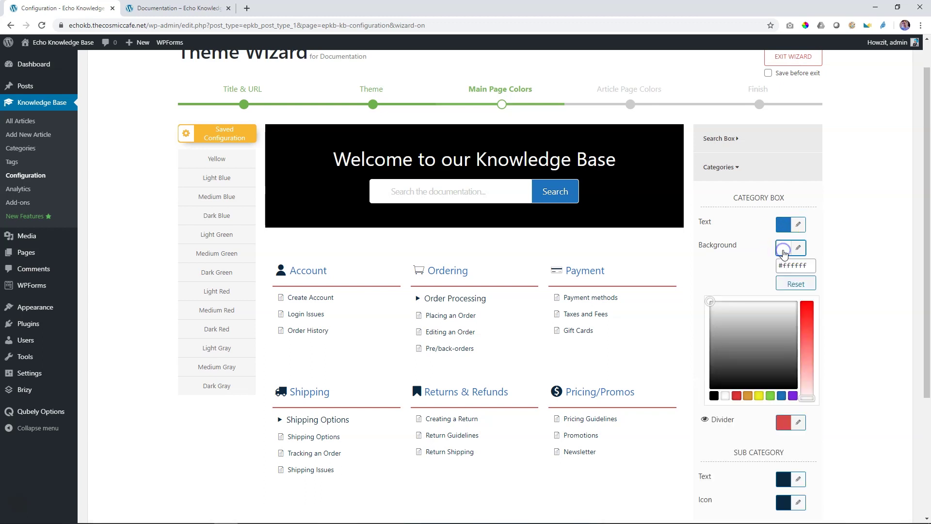
click(781, 397)
drag(807, 314, 807, 376)
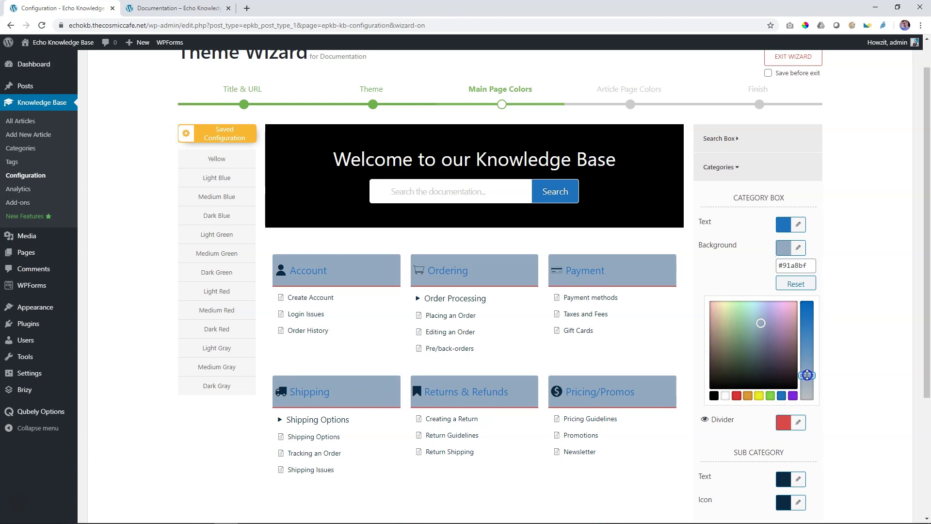
click(792, 286)
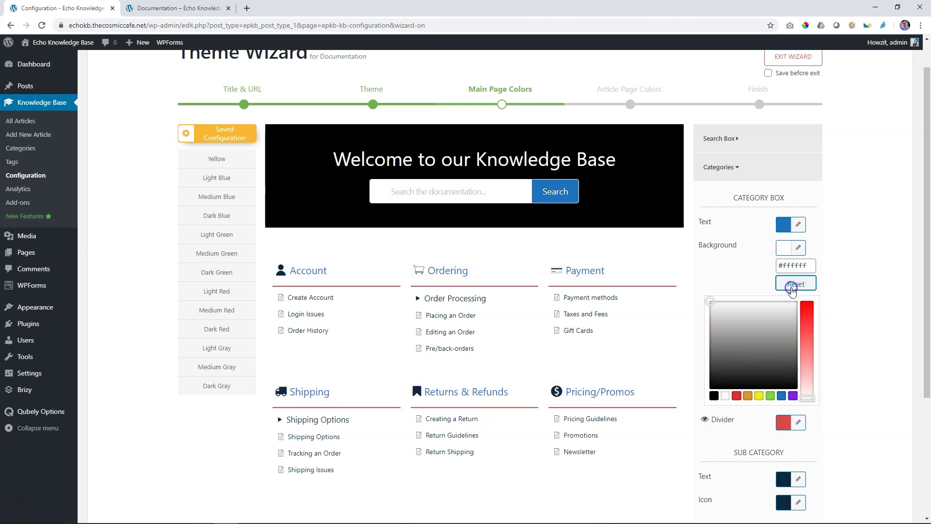
click(753, 283)
- Set the category box divider color and the sub category text color to blue #1e73be
click(783, 280)
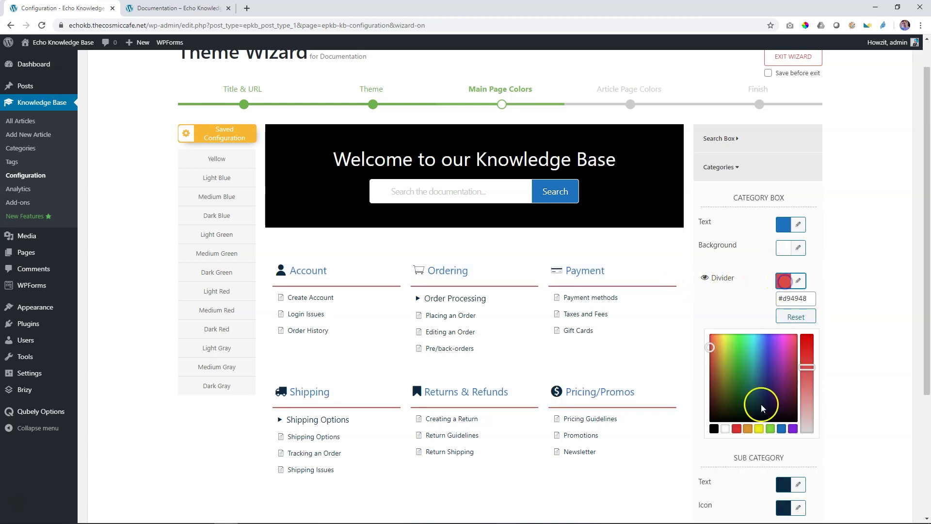
click(781, 429)
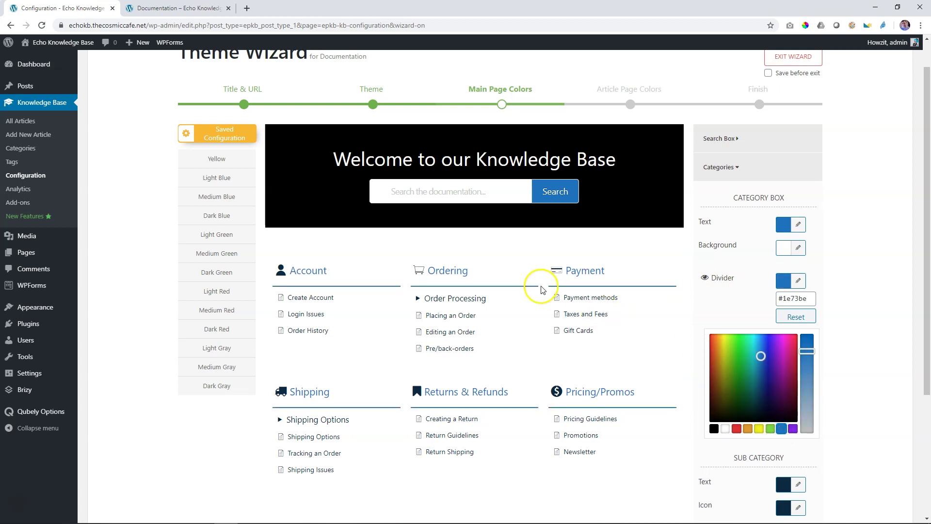
click(744, 295)
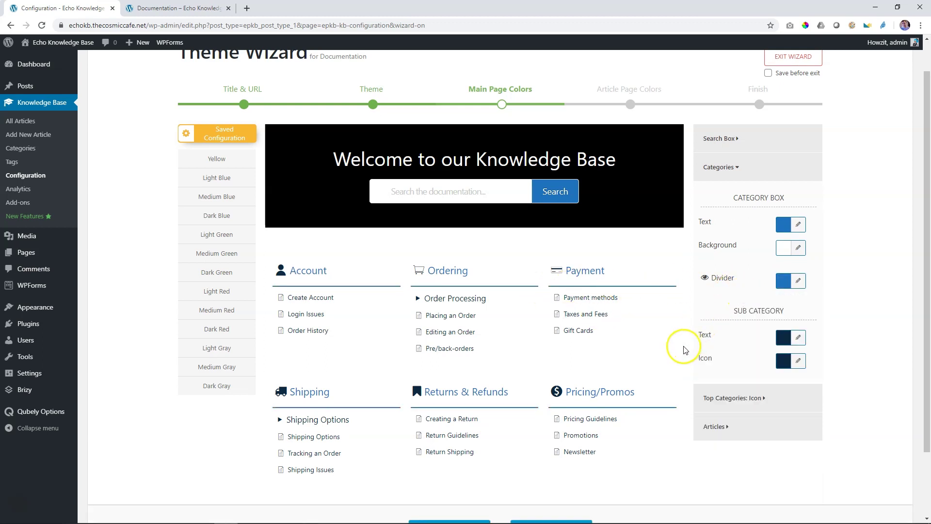
click(782, 336)
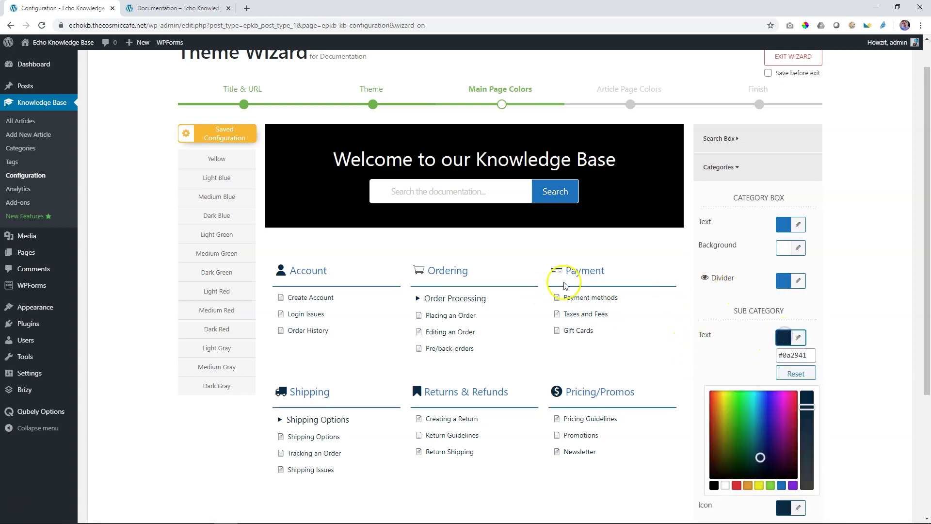
click(781, 485)
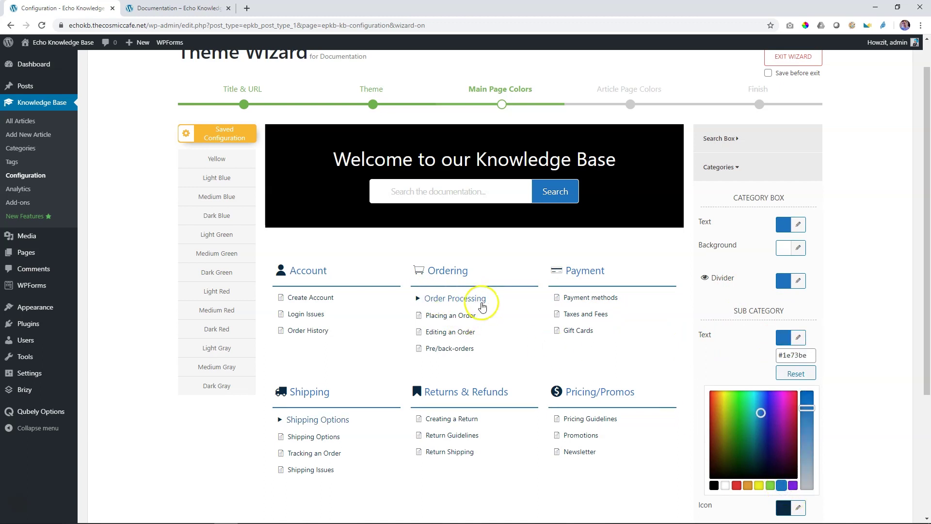
click(782, 337)
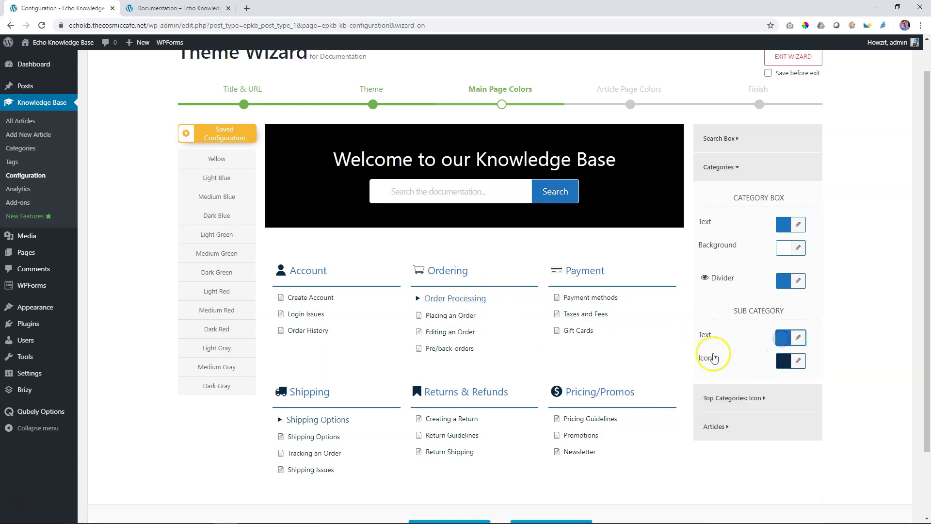
- Set the sub category icon color to the red preset swatch
click(782, 366)
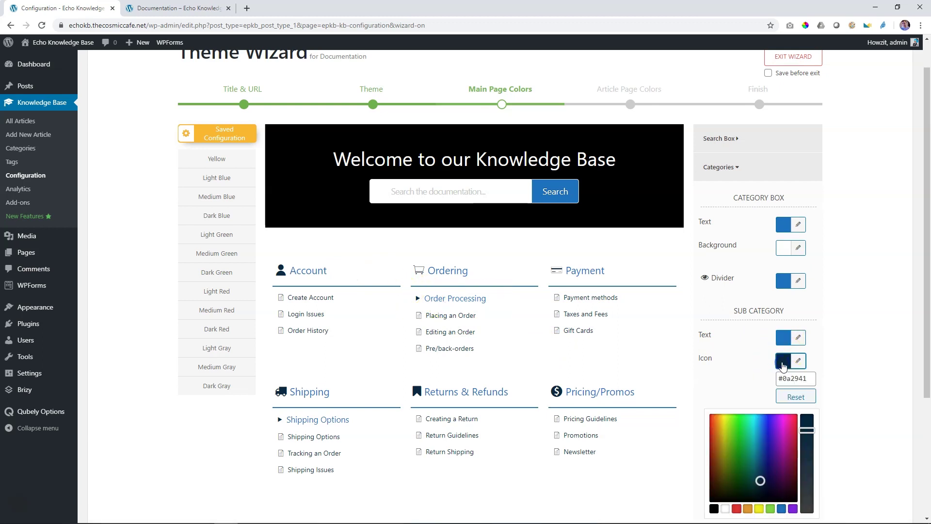
click(792, 508)
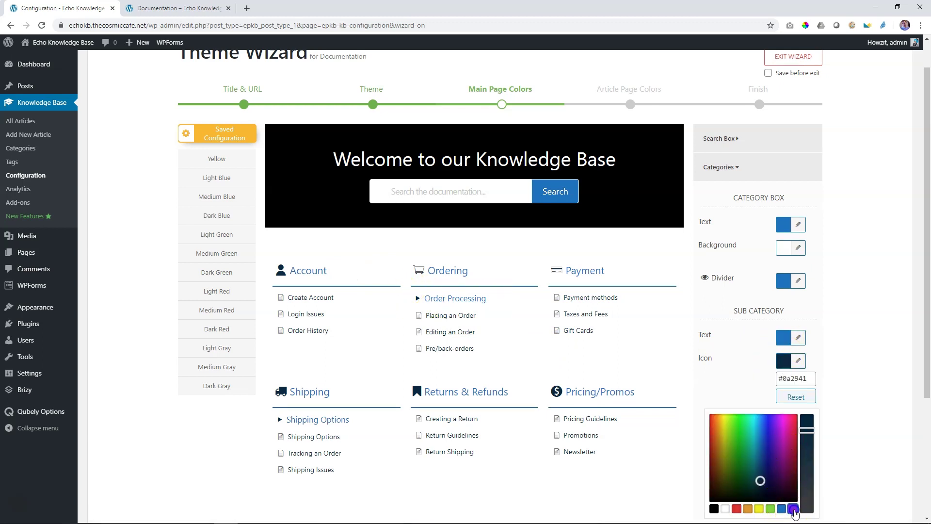
click(738, 509)
click(754, 355)
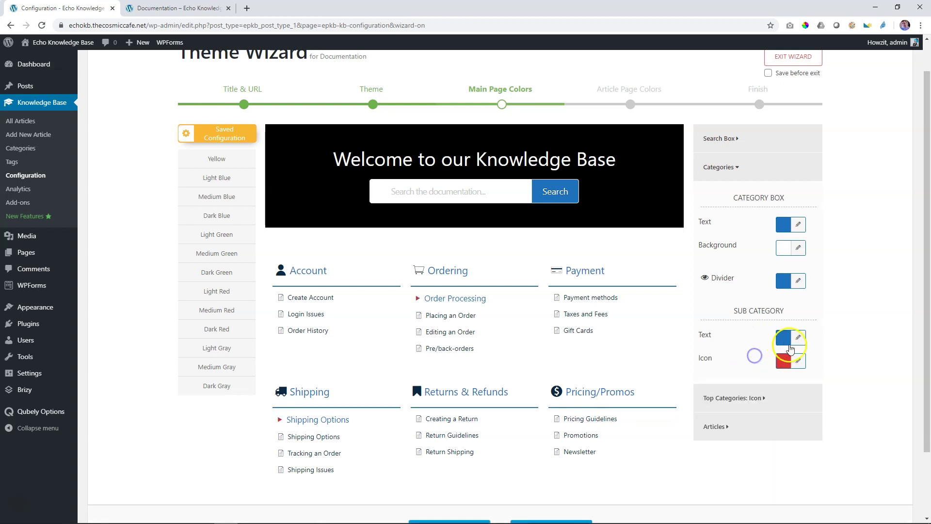
- Set the top level category icon color to the red preset swatch
click(738, 401)
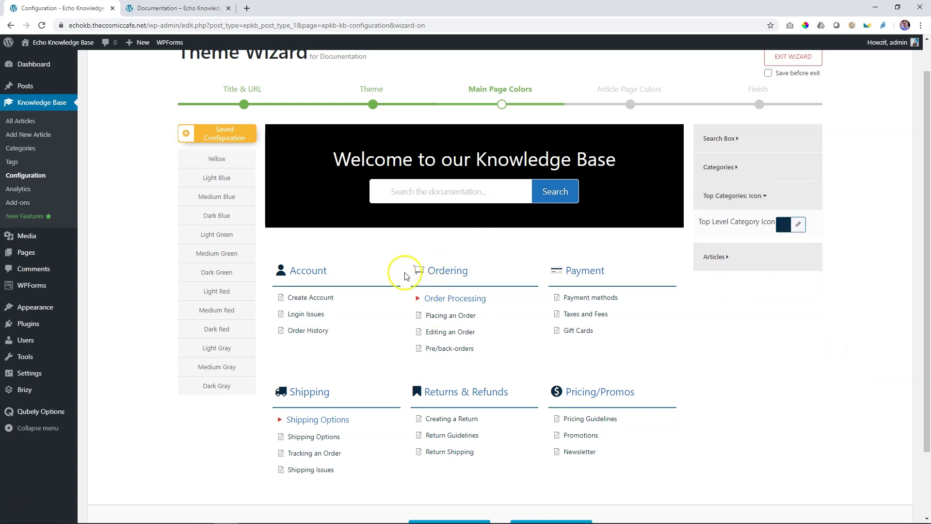
drag(432, 271, 483, 273)
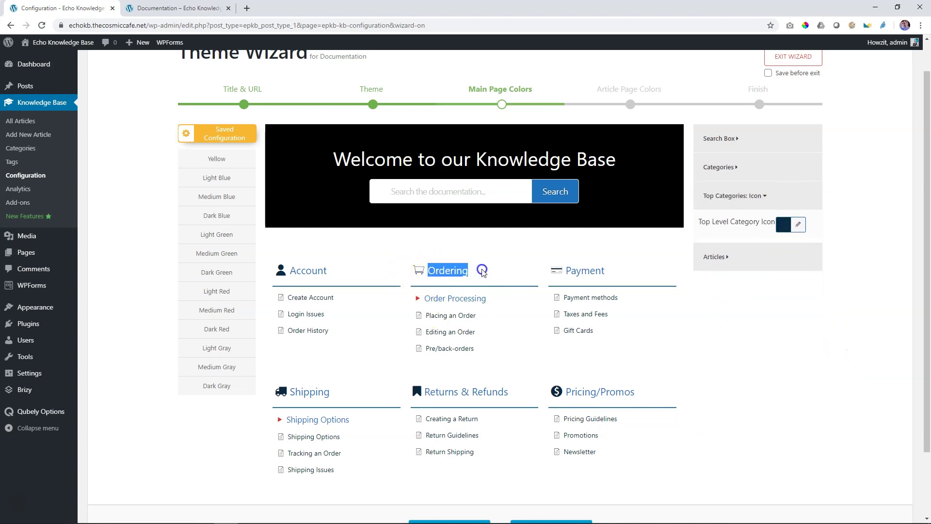
click(482, 273)
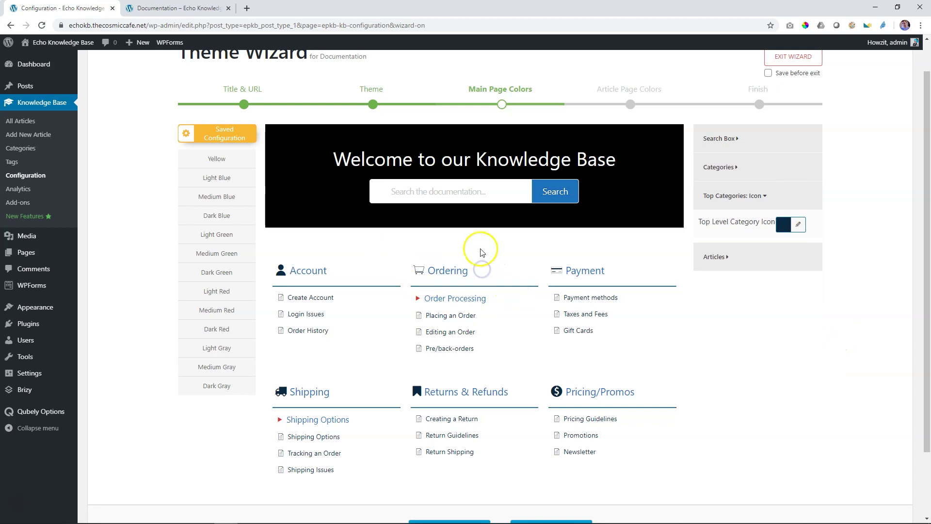
click(784, 226)
click(736, 373)
click(785, 232)
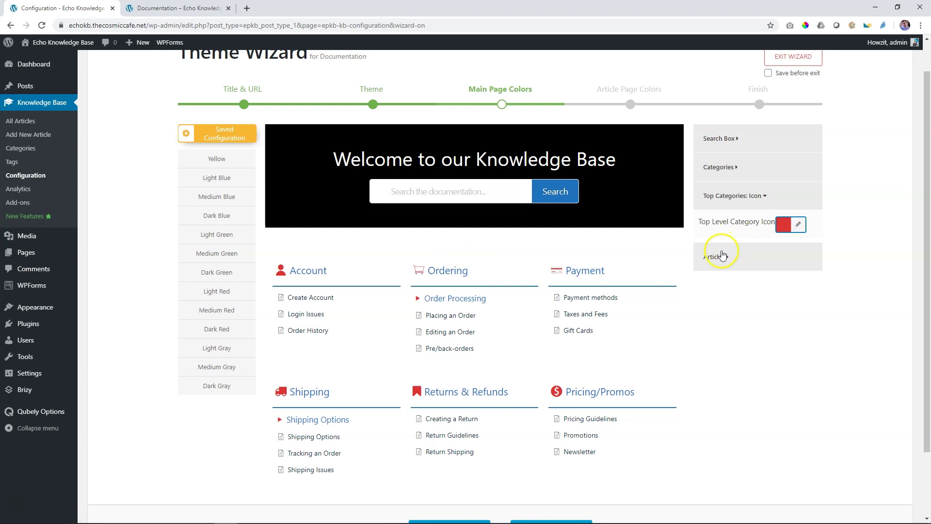
- Try yellow #eeee22 as the background color in the Articles color settings and reset it to its default
click(717, 257)
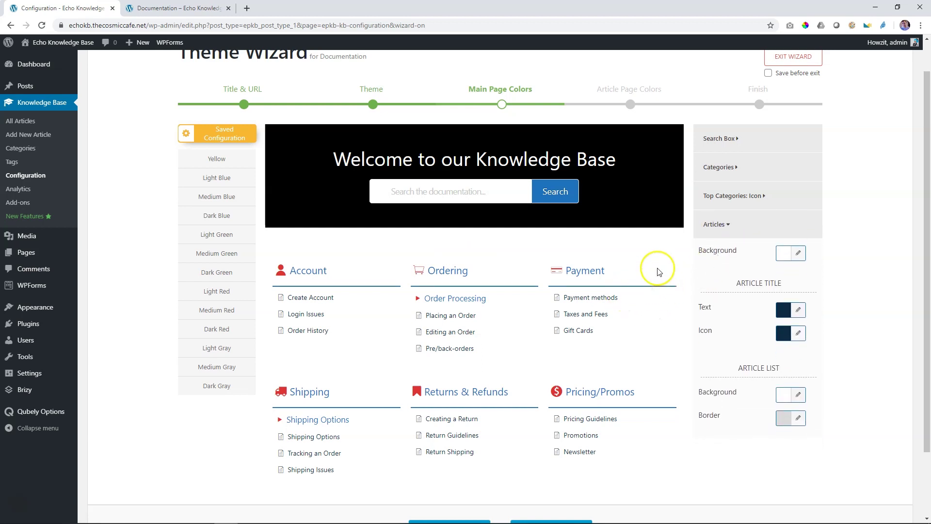
click(783, 252)
click(758, 401)
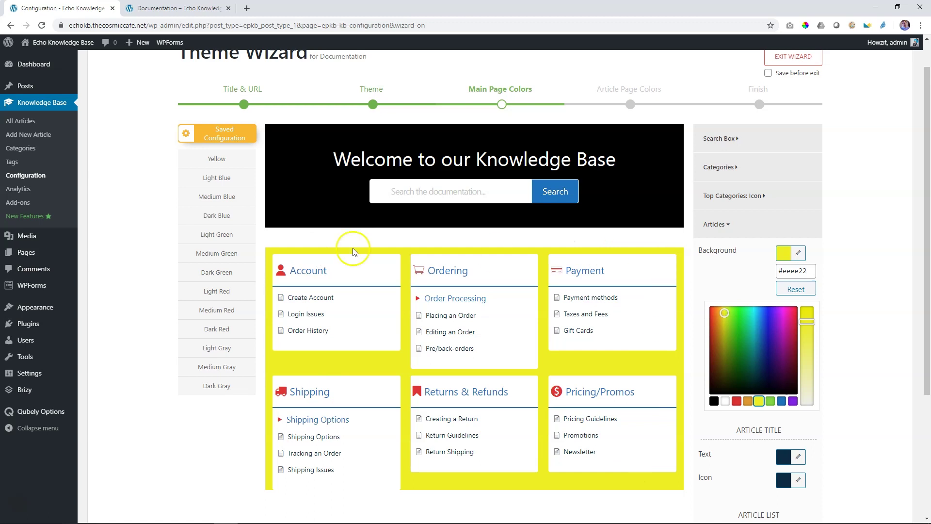
scroll(483, 424, down, 1)
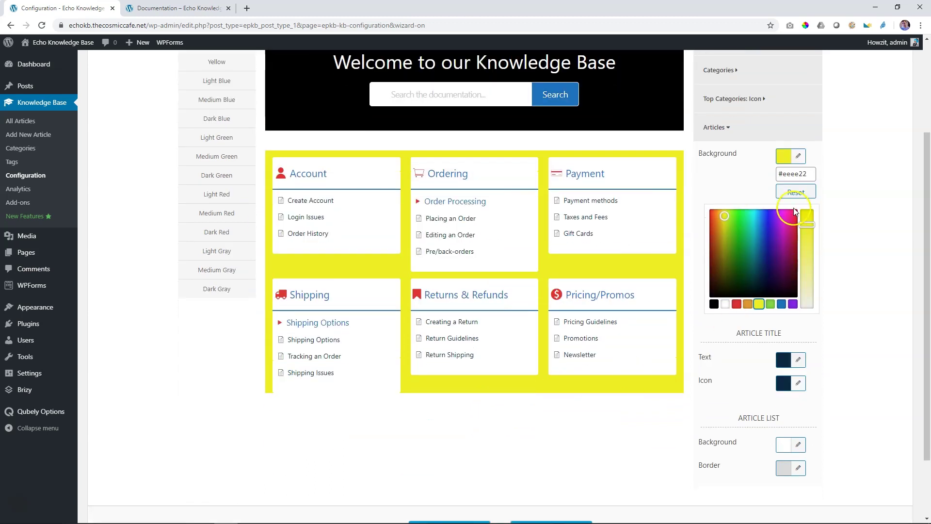
click(795, 193)
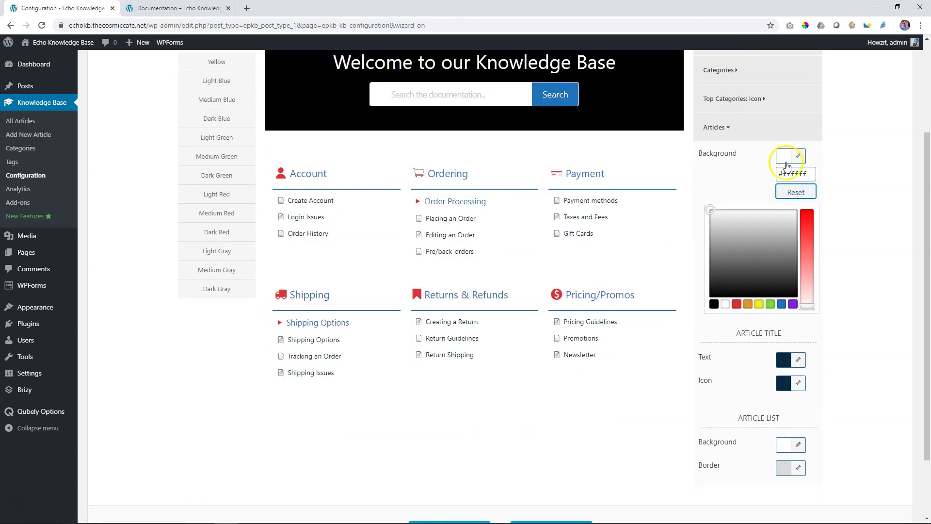
click(786, 164)
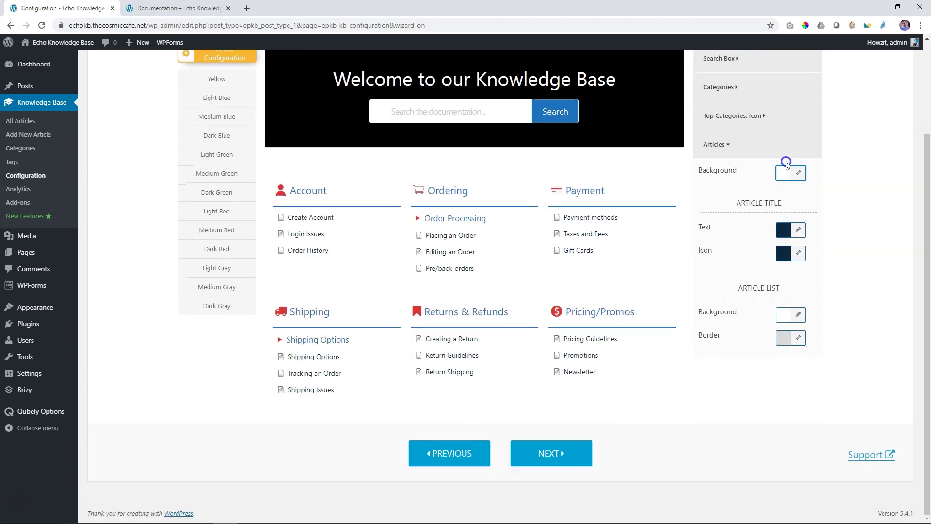
- Set the article title text color to orange #dd9933 and the article title icon color to purple
click(784, 232)
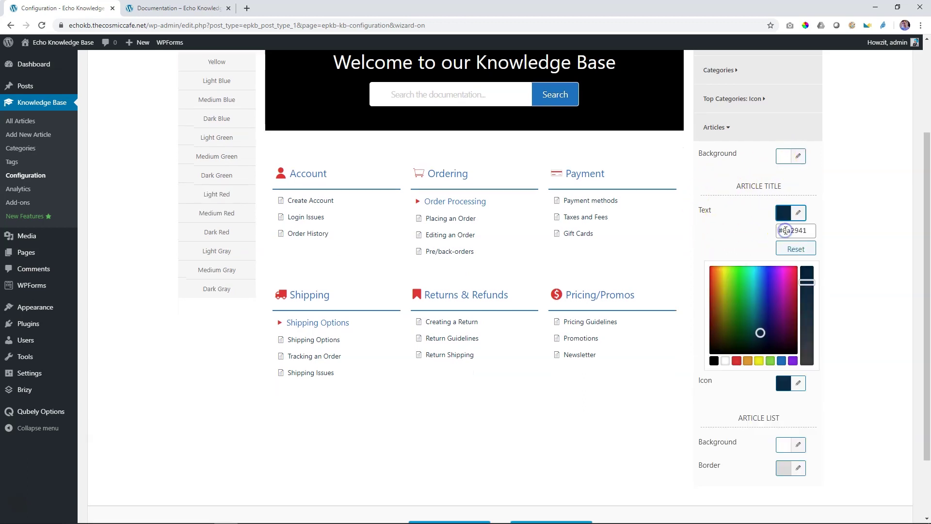
click(748, 360)
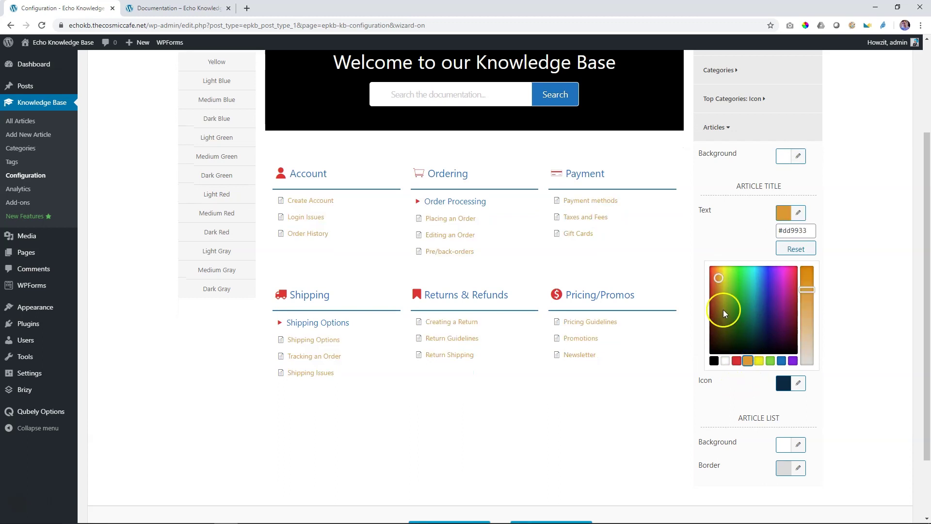
click(794, 213)
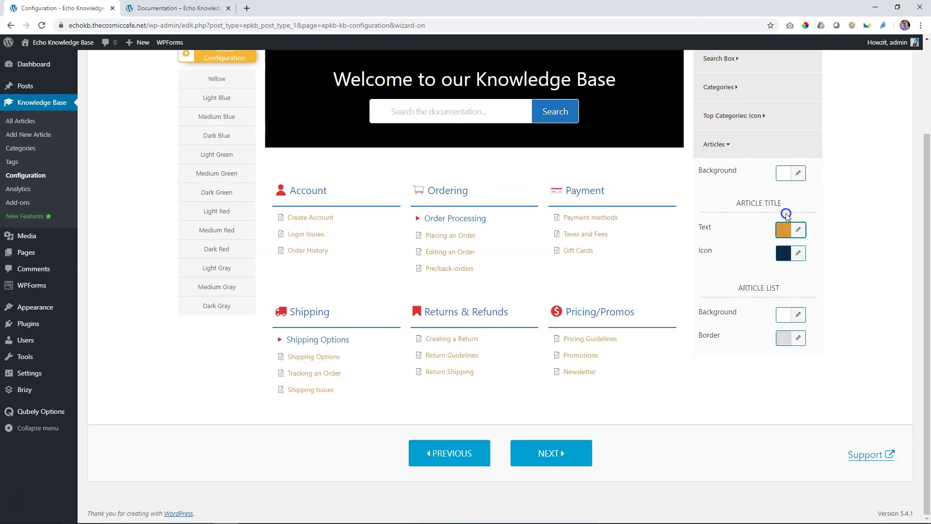
click(783, 253)
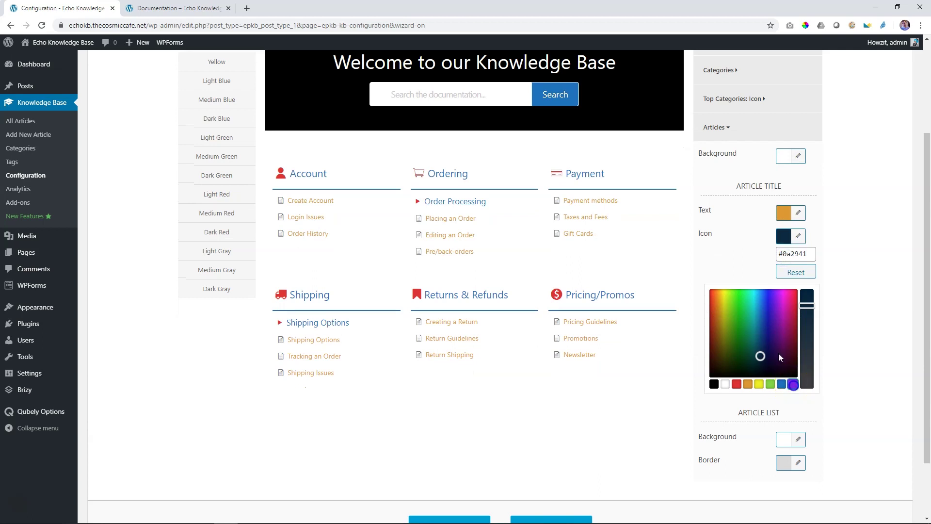
click(792, 383)
click(745, 265)
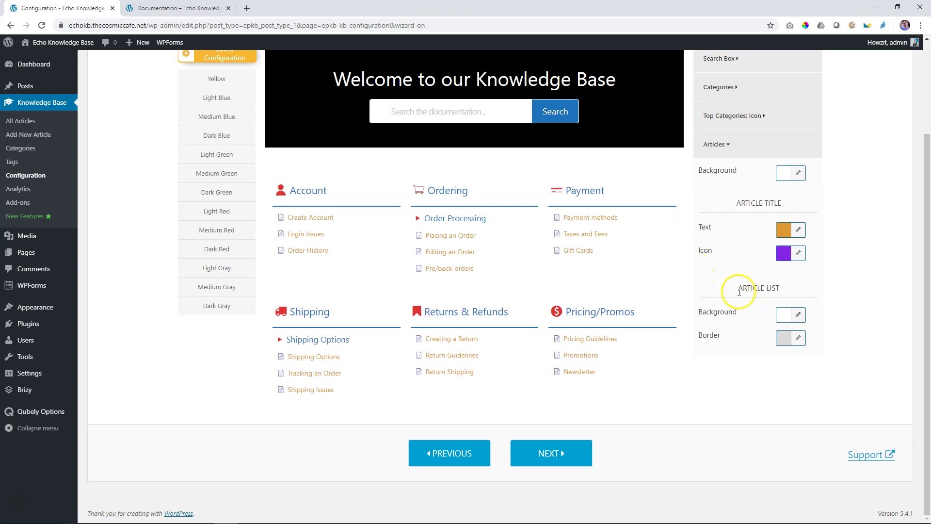
- Set the article list background color to orange #dd9933
click(783, 314)
click(747, 446)
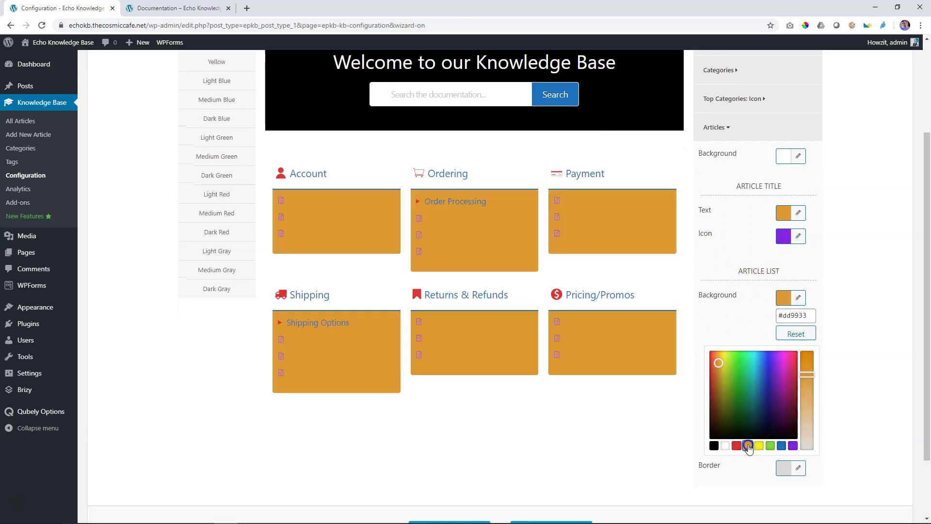
- Lighten the article list background color to a pale pink
drag(806, 374, 809, 444)
drag(753, 385, 703, 360)
click(701, 359)
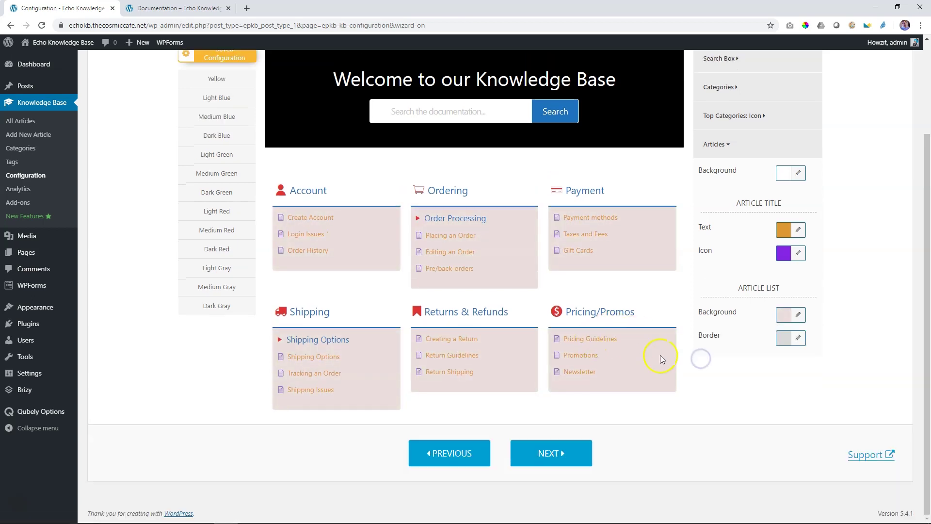
- Set the article list border color to a fully saturated red, #dd0000
click(785, 342)
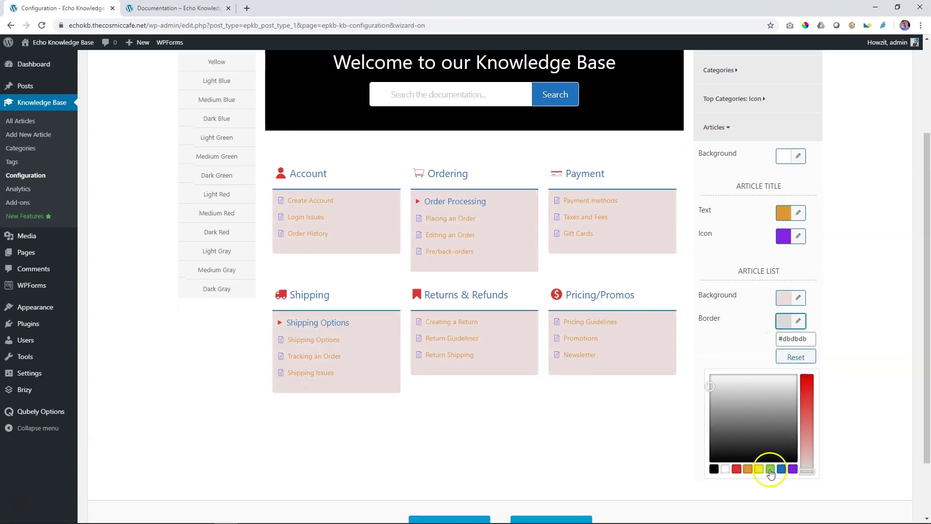
click(737, 468)
drag(807, 398, 808, 361)
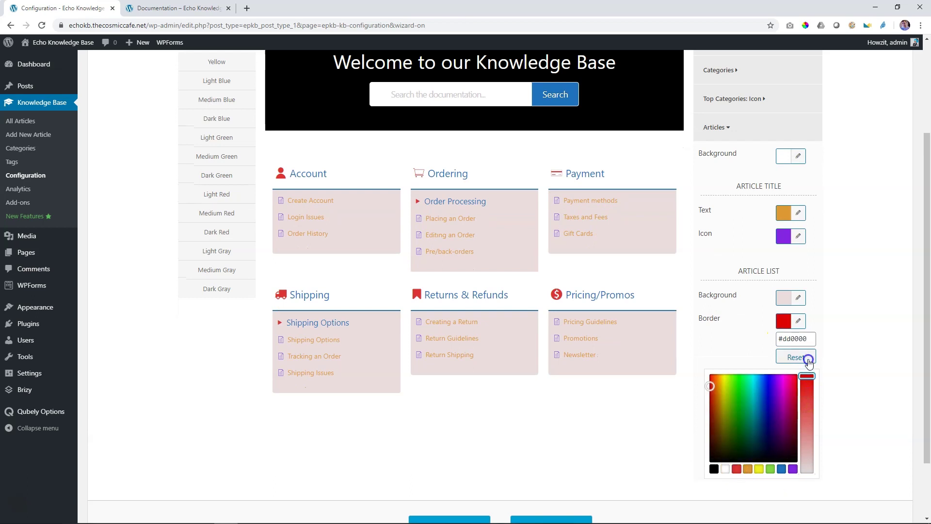
click(749, 345)
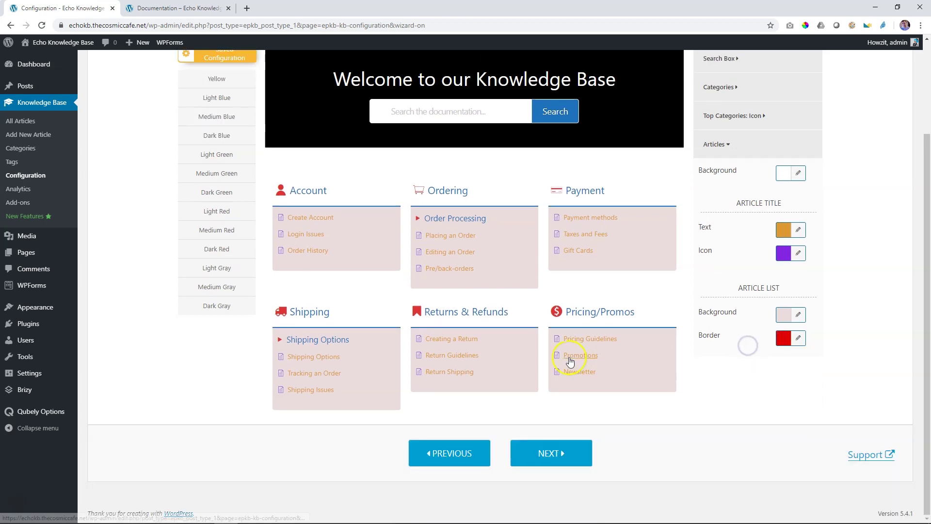
- Reset the article list border and background colors to their defaults
click(781, 338)
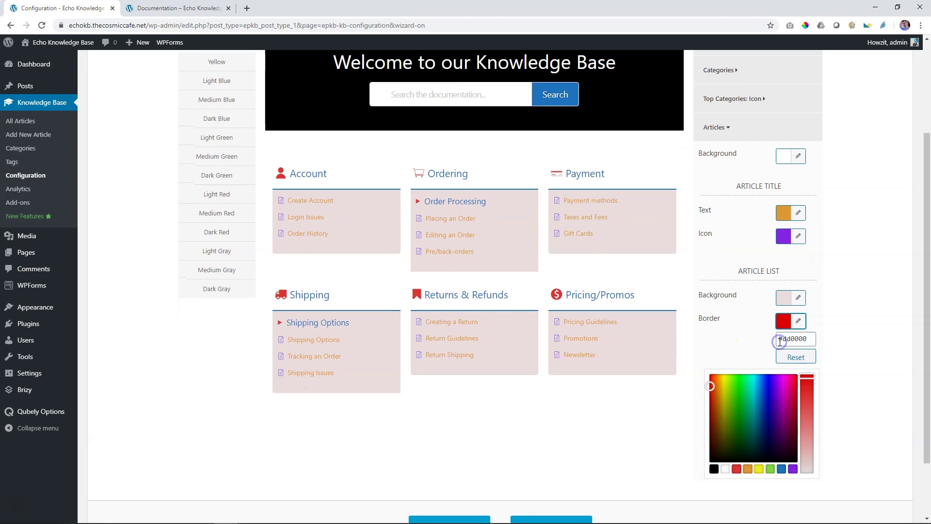
click(796, 362)
click(784, 297)
click(798, 334)
click(832, 309)
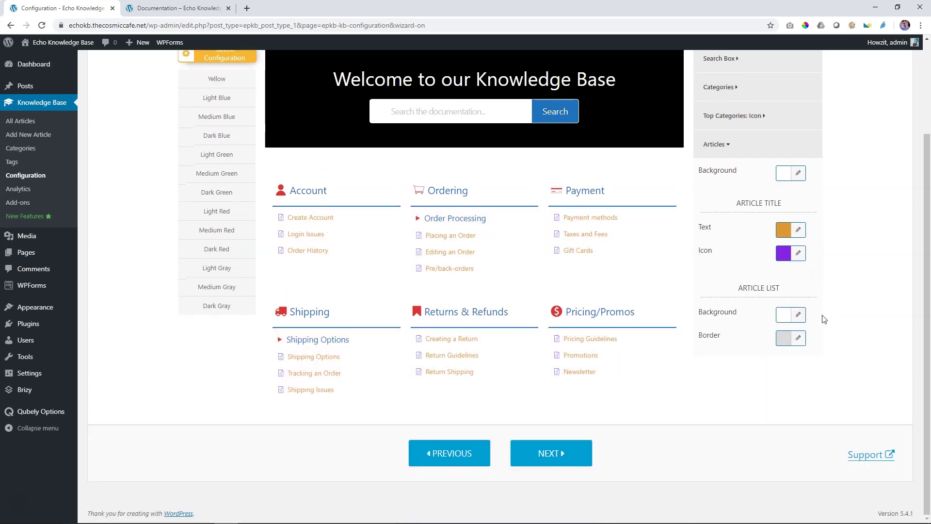
- Restore the main page colors from the saved configuration and collapse the Articles color settings
scroll(824, 318, up, 2)
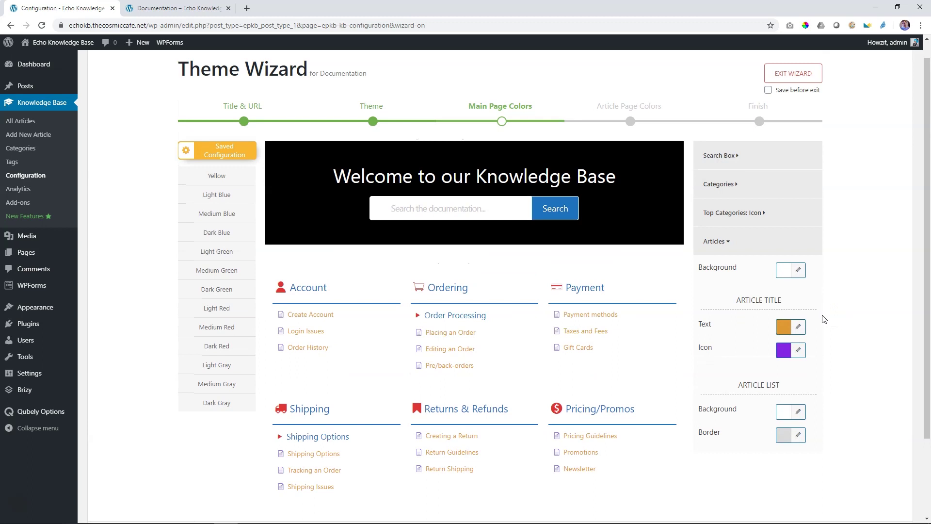
click(222, 155)
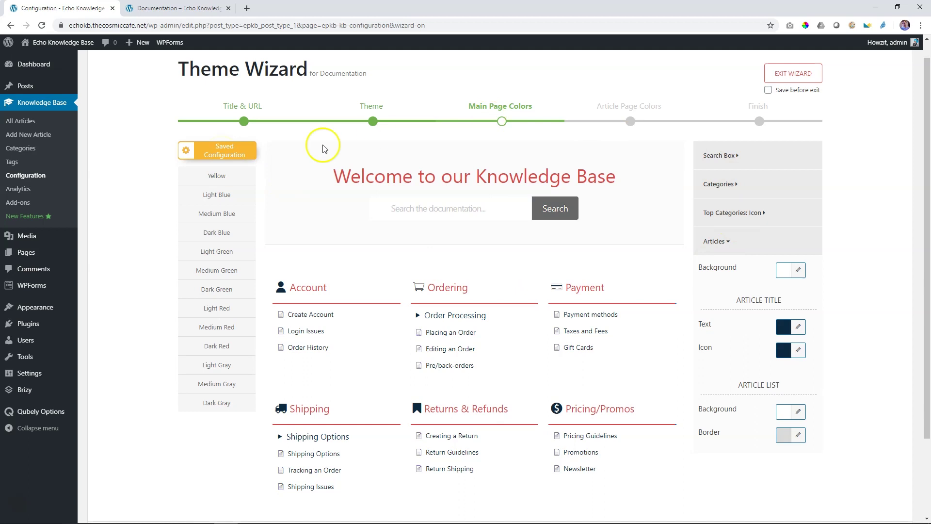
click(725, 245)
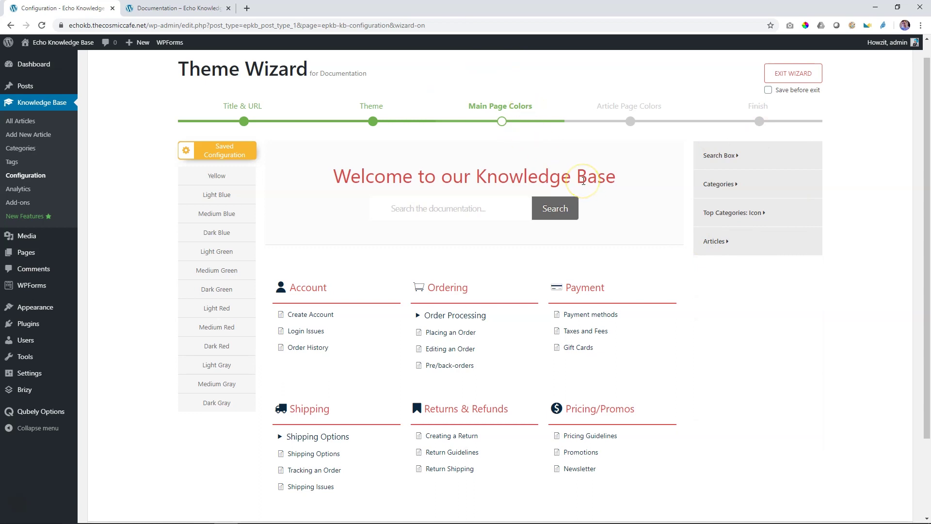
- Compare the live Documentation page with the wizard's main page color preview
click(204, 8)
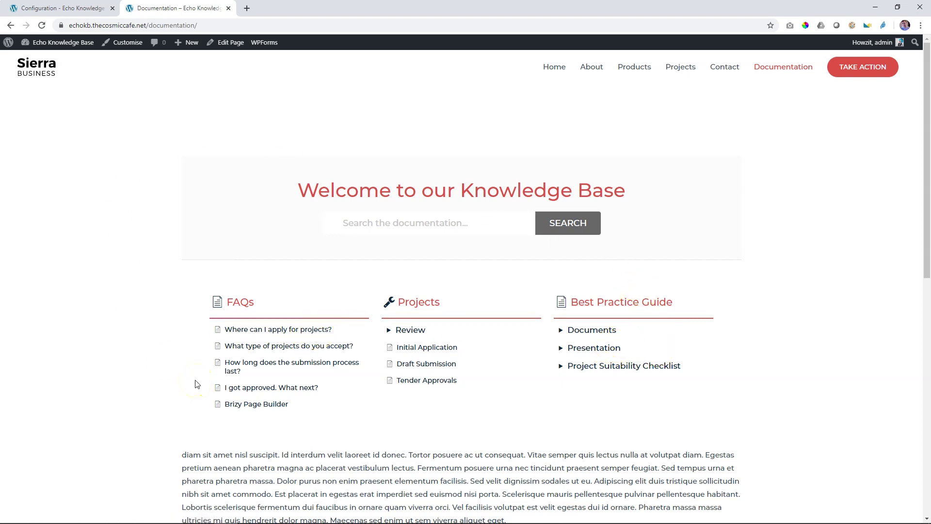
key(ctrl+Tab)
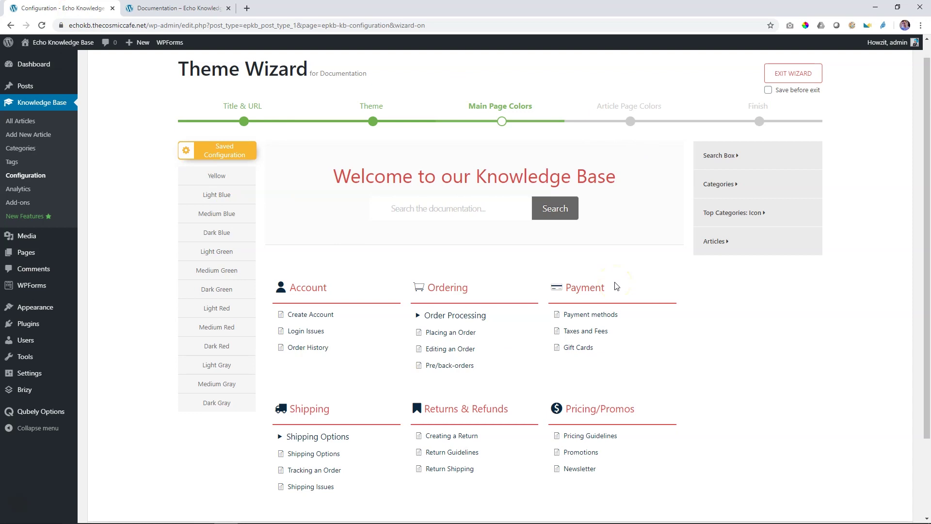
click(187, 9)
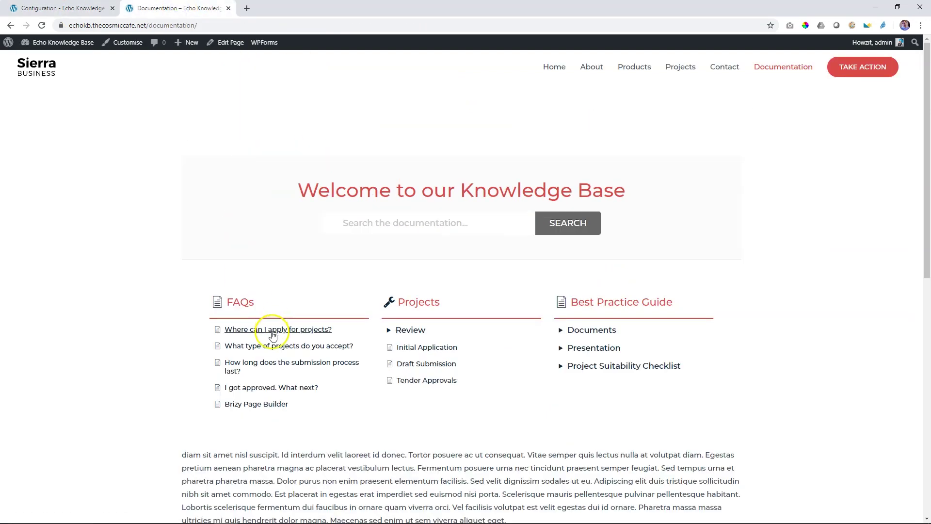
click(92, 8)
scroll(353, 276, down, 3)
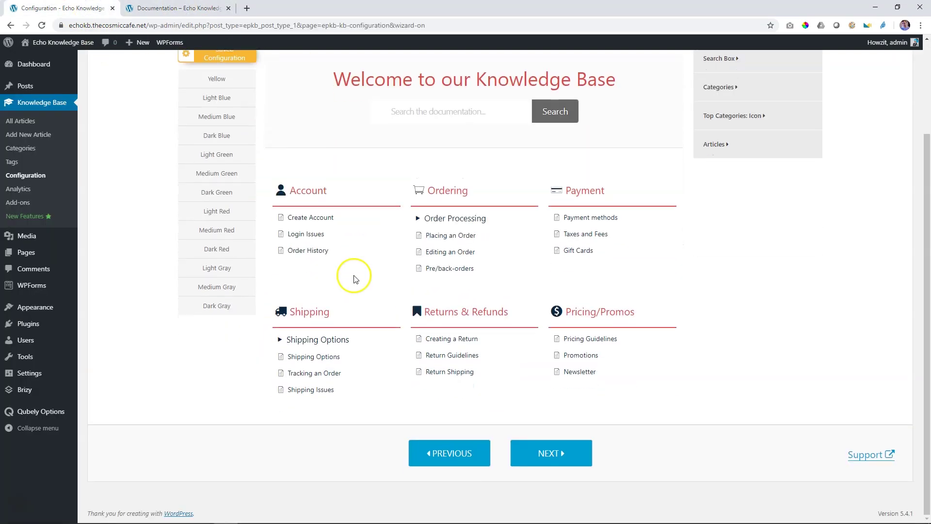
- Advance to Article Page Colors and set the table of contents active heading background to blue #1e73be
click(544, 443)
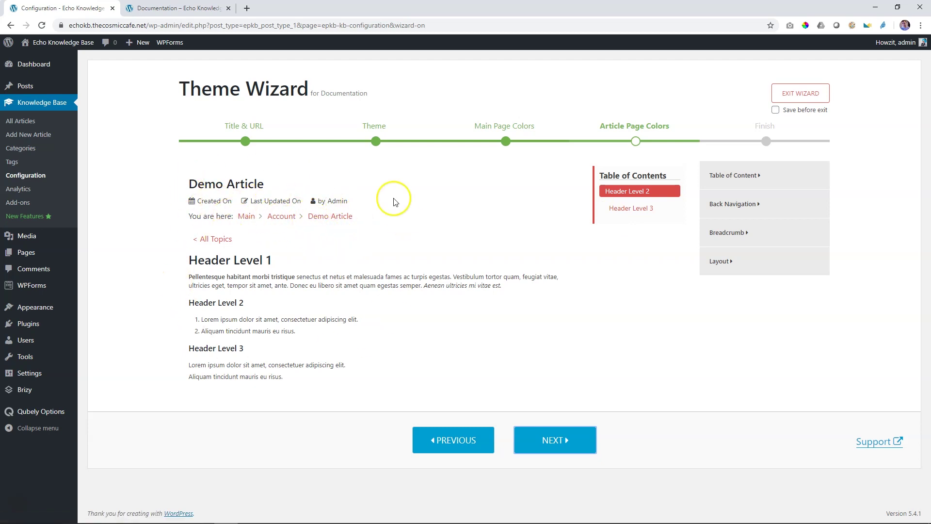
click(737, 178)
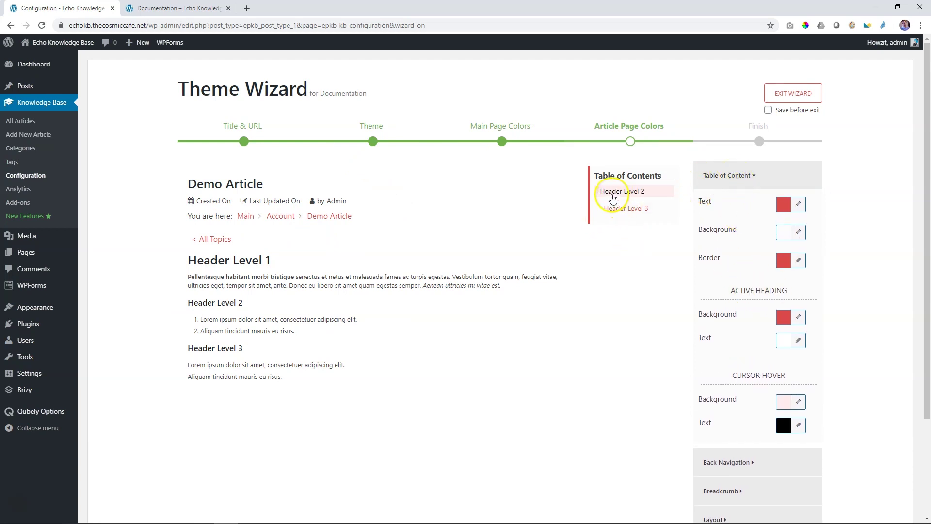
click(783, 317)
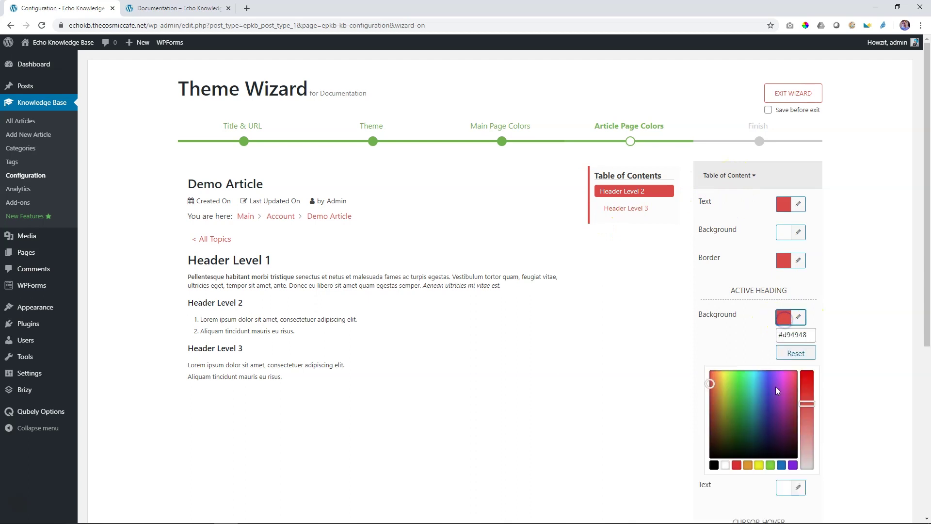
click(782, 466)
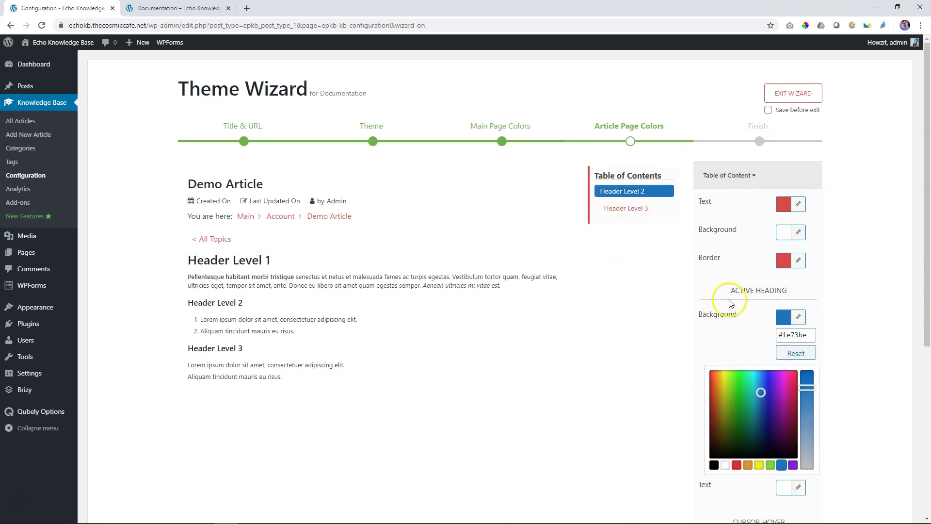
click(784, 320)
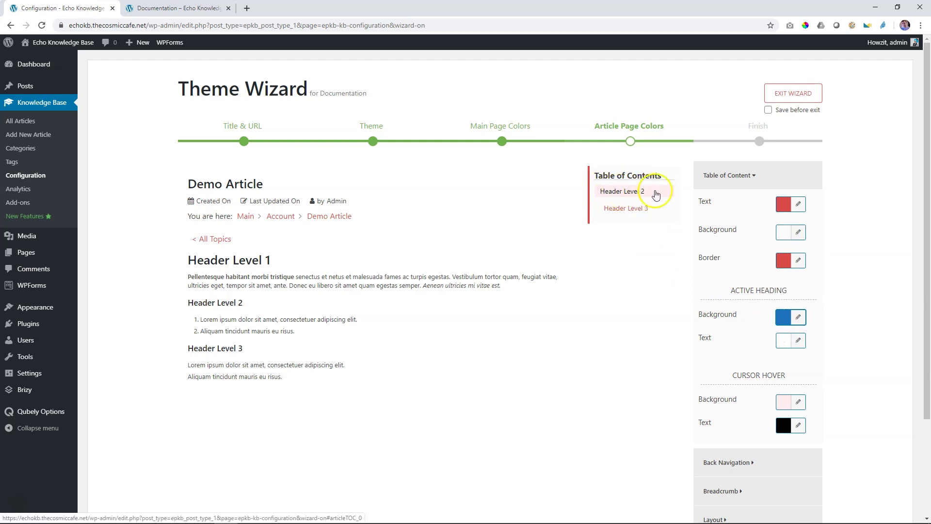
- Set the table of contents cursor hover background to yellow #eeee22 and check it on the preview headings
click(618, 194)
click(783, 402)
scroll(802, 439, down, 3)
click(758, 407)
scroll(650, 254, up, 2)
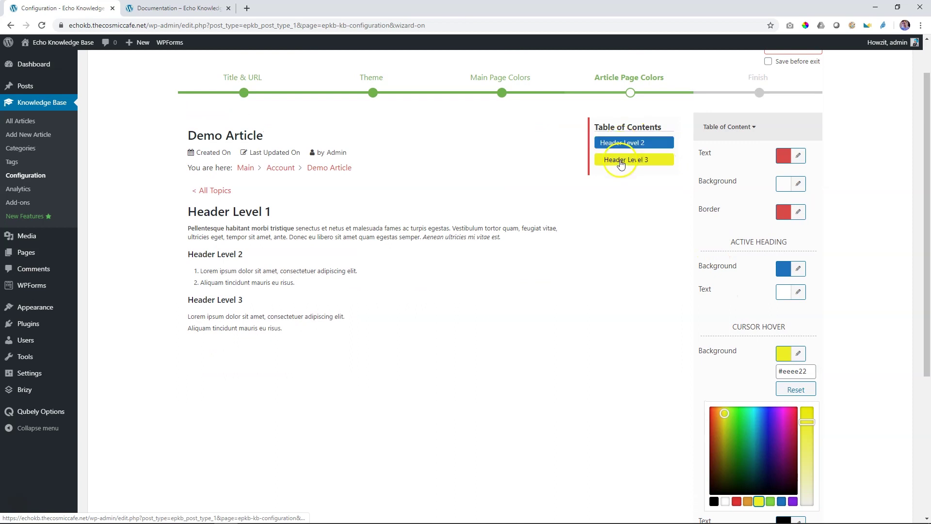
click(782, 355)
- Set the table of contents border color to blue #1e73be and collapse its color settings
click(783, 212)
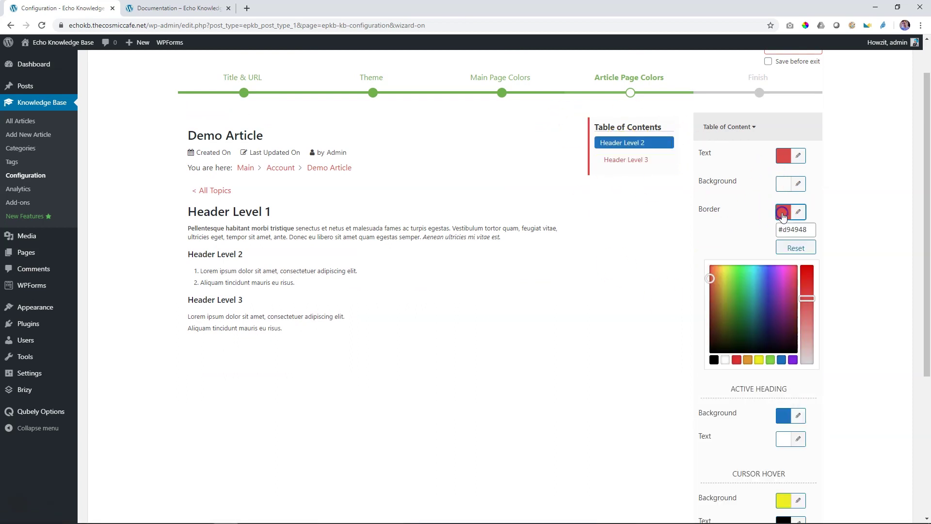
click(781, 359)
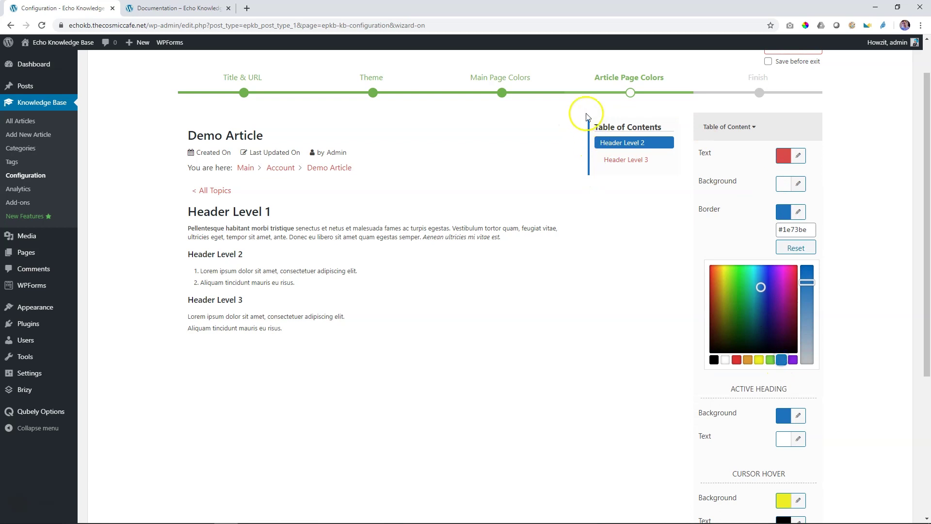
click(784, 214)
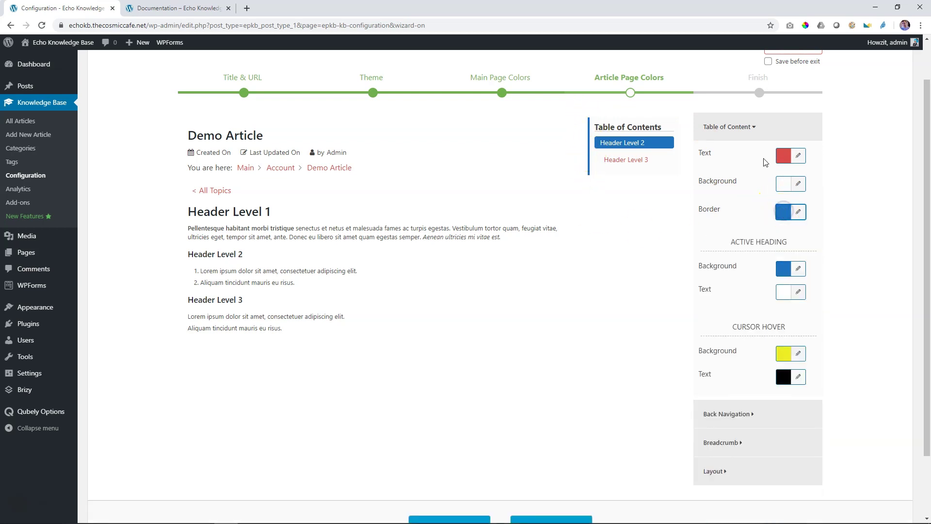
click(728, 126)
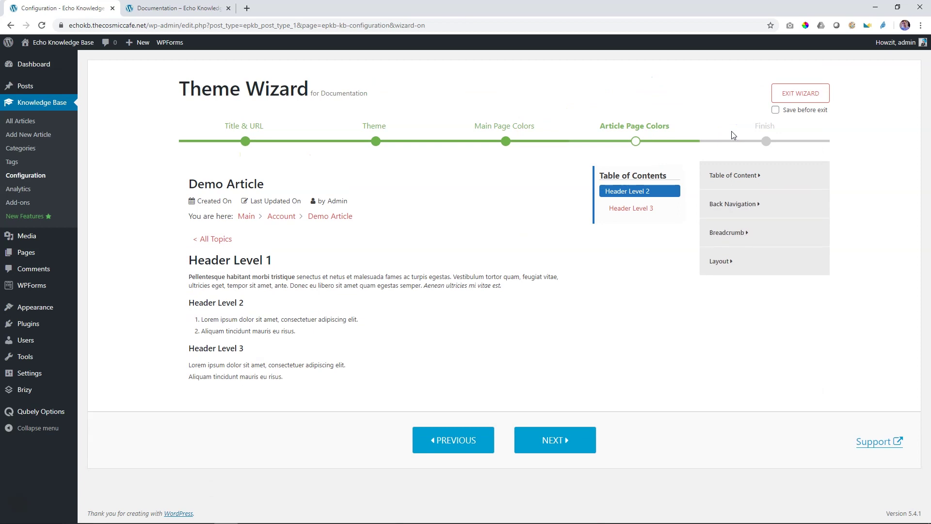
- Set the Back Navigation background color to black #000000 and its text color to white
click(733, 203)
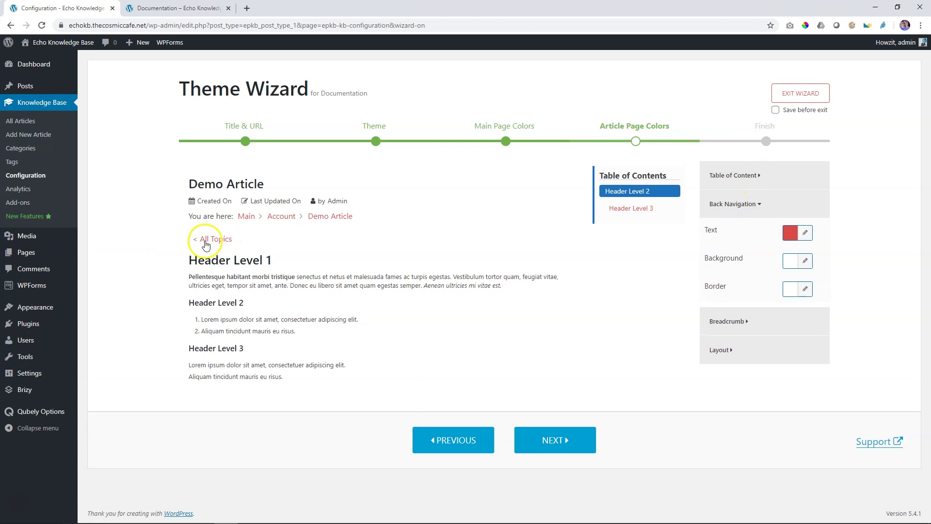
click(790, 260)
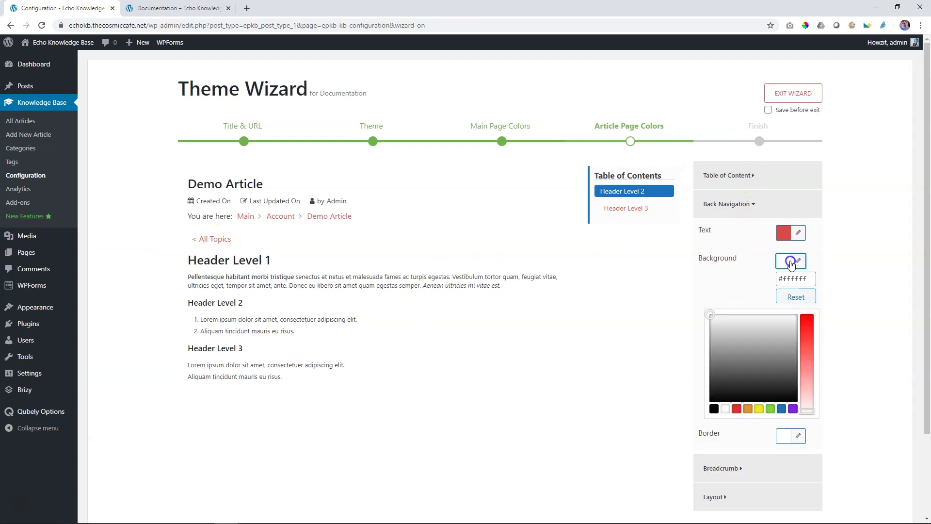
click(715, 410)
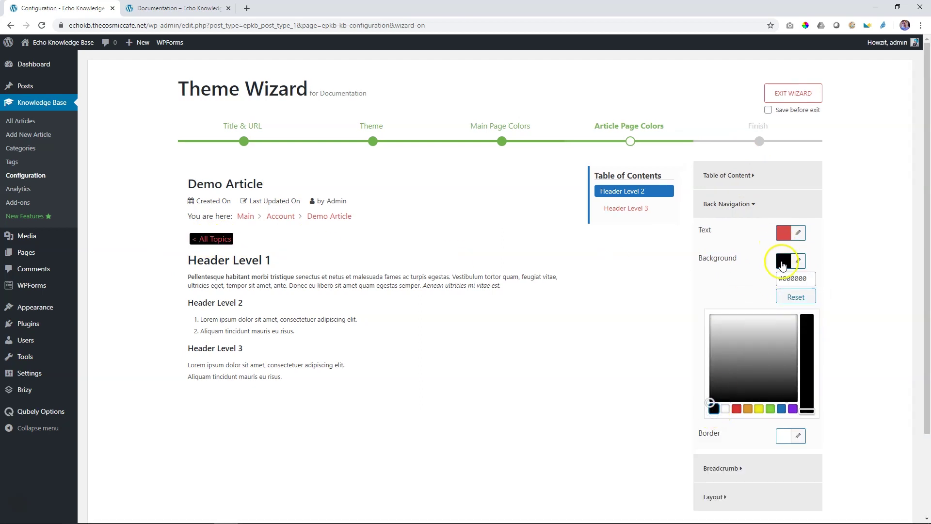
click(781, 262)
click(783, 233)
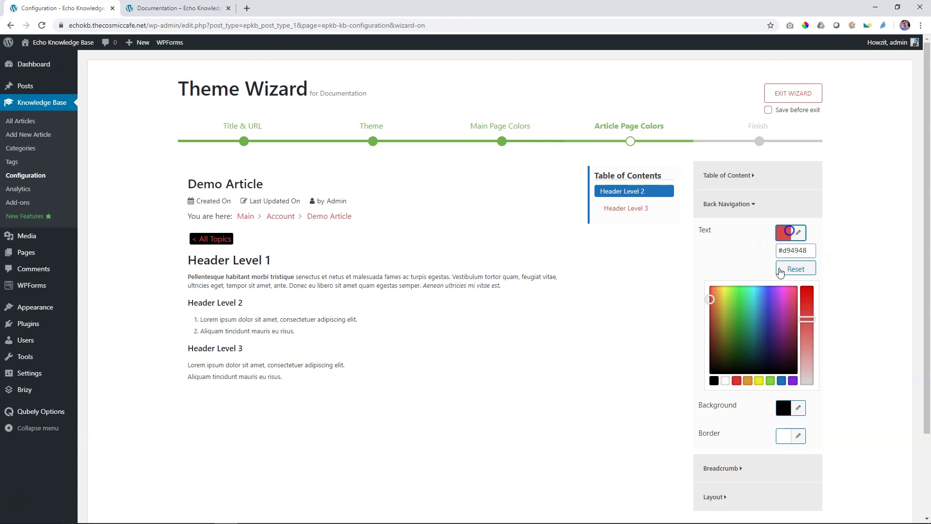
click(725, 381)
click(784, 236)
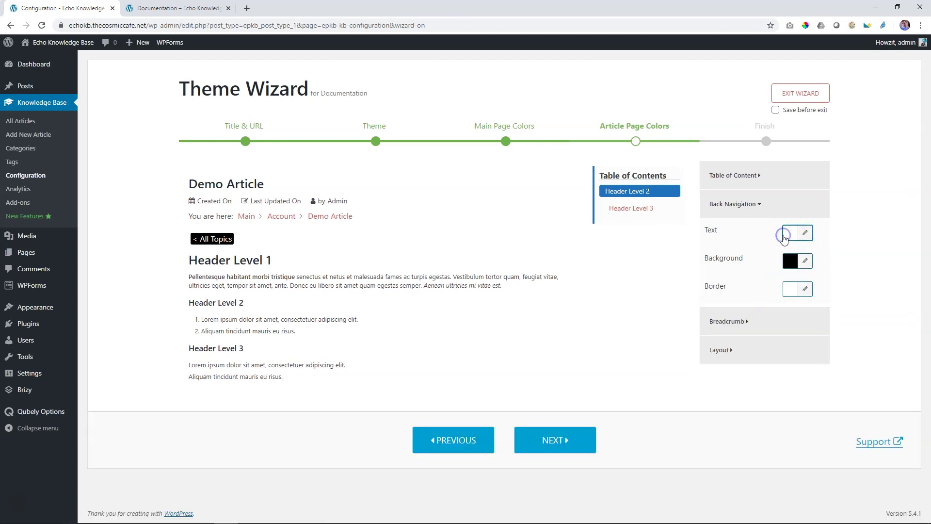
- Set the Back Navigation border color to black #000000 and collapse its color settings
click(789, 295)
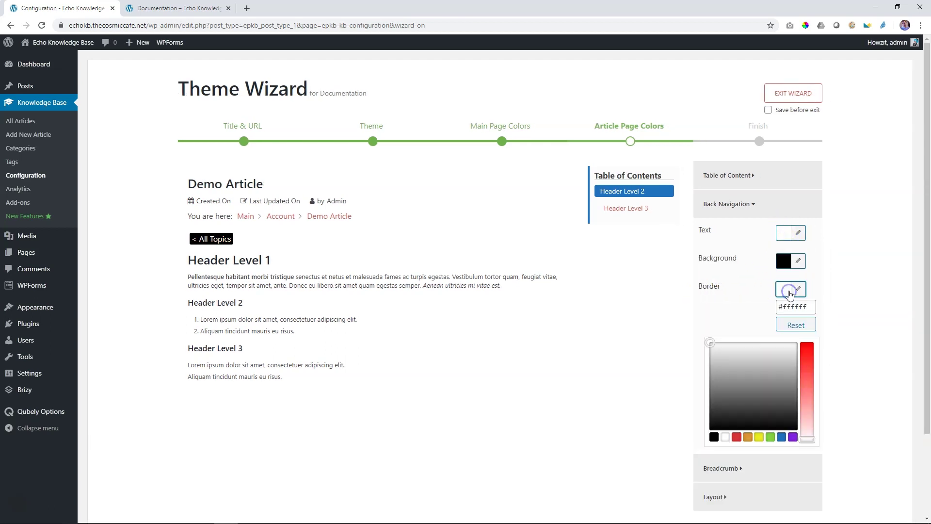
click(714, 437)
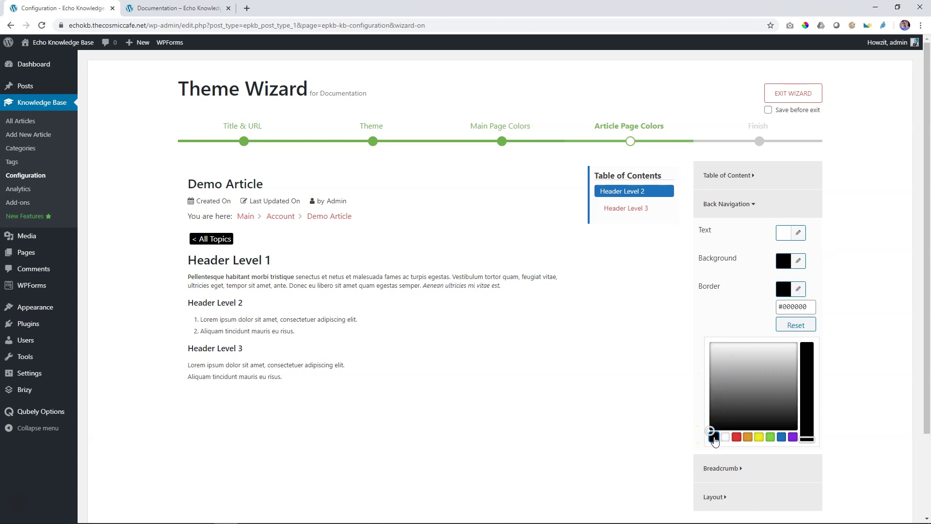
click(783, 289)
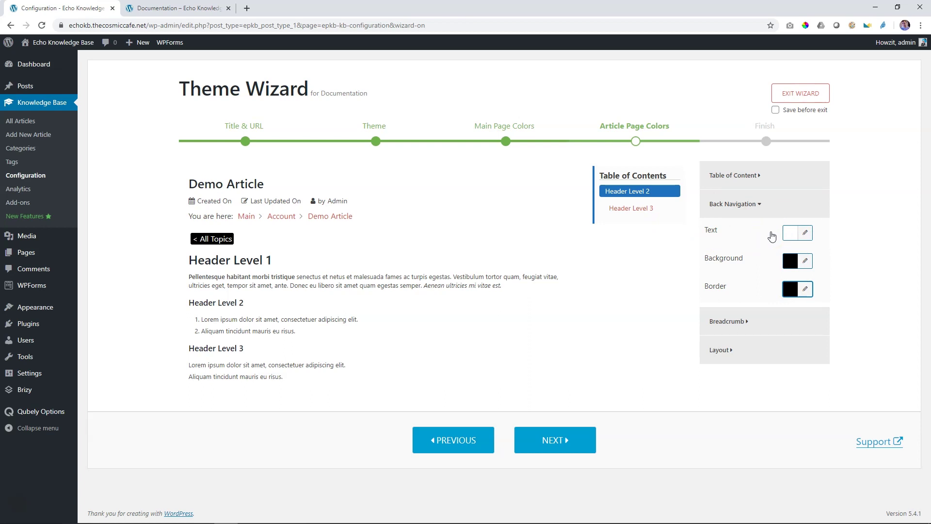
click(734, 213)
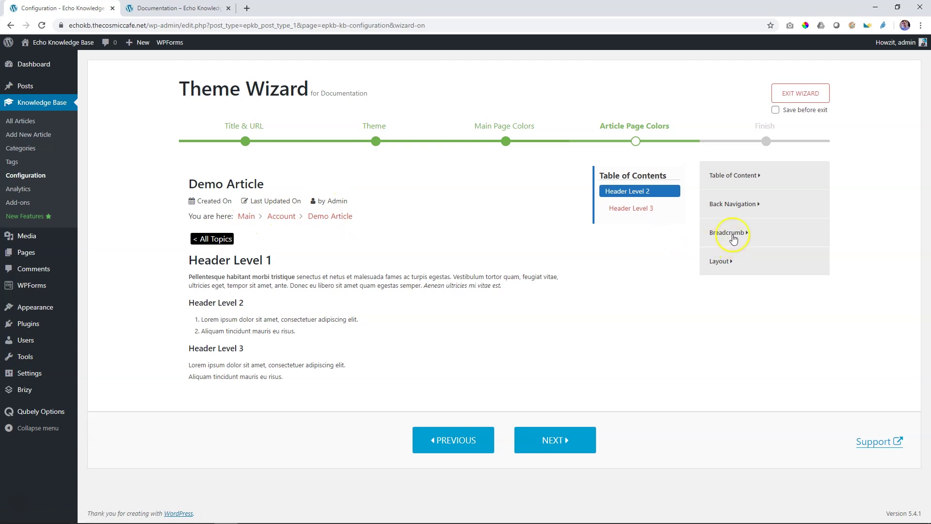
- Try yellow #eeee22 for the breadcrumb text color, and change it to green #81d742
click(730, 234)
click(789, 262)
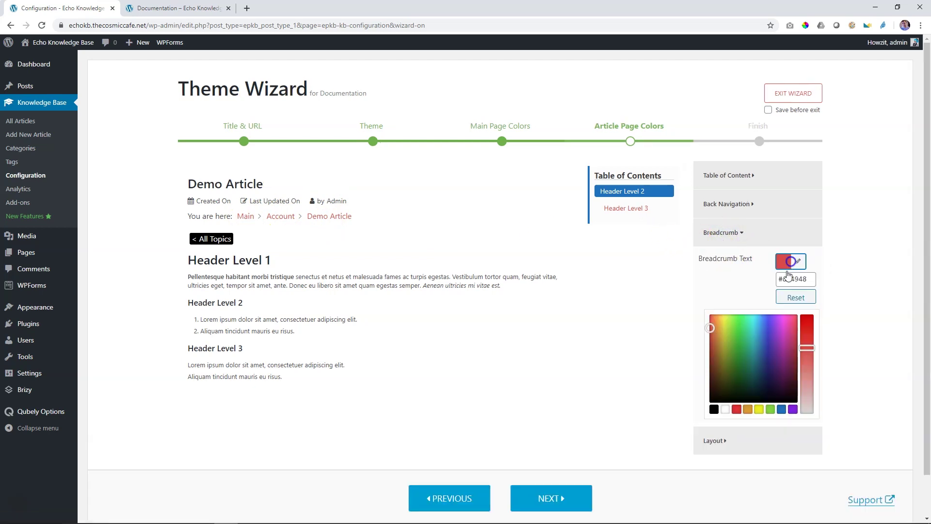
click(760, 410)
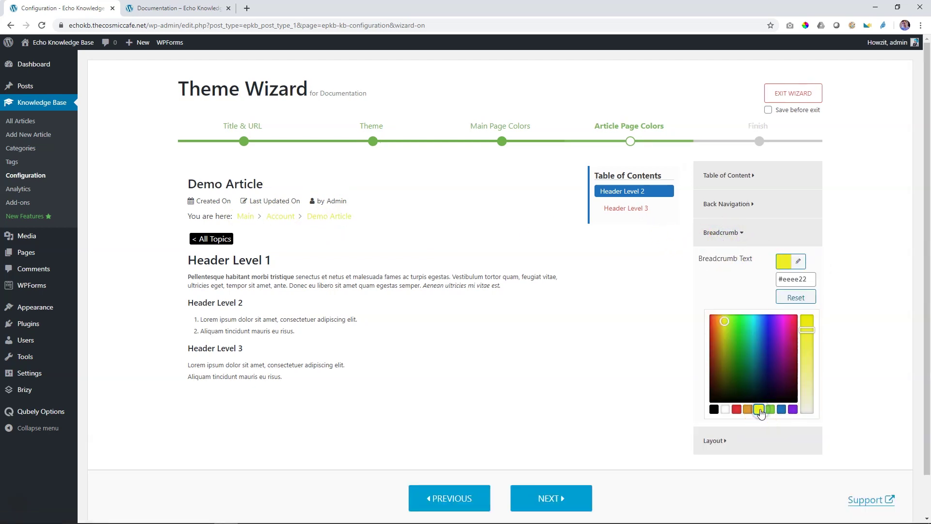
click(771, 410)
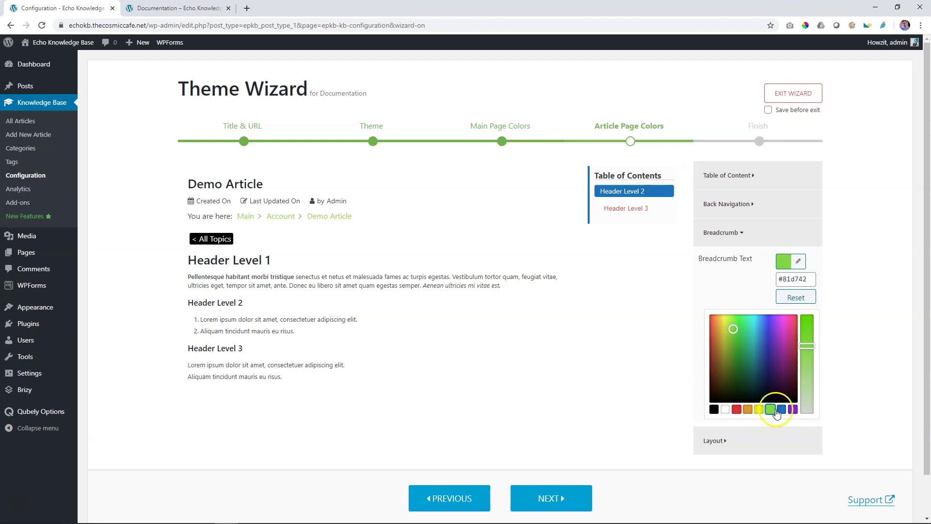
- Set the breadcrumb text color to blue and expand the Layout color settings
click(780, 410)
click(784, 266)
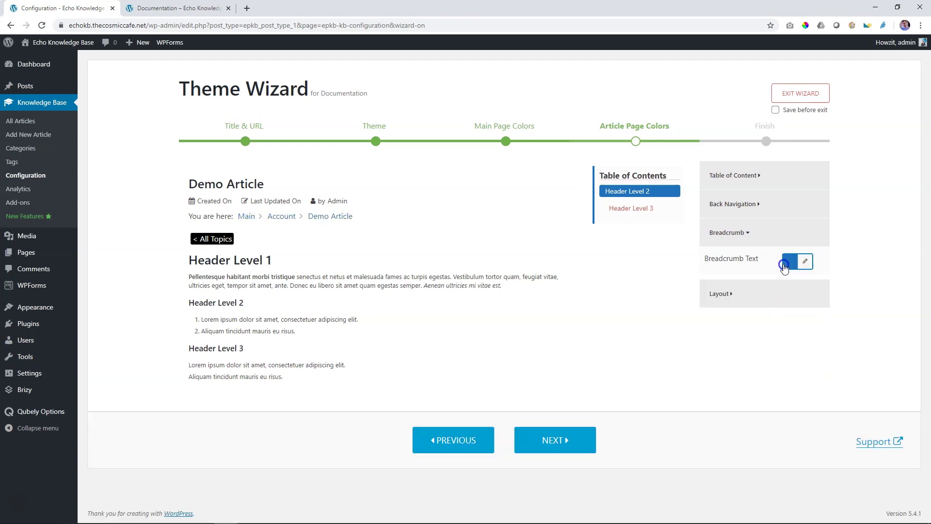
click(722, 294)
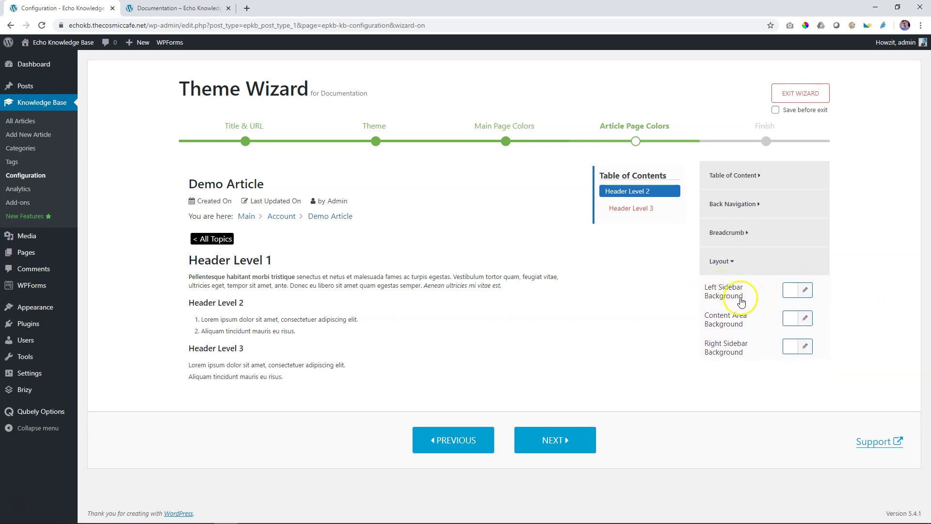
- Set the Left Sidebar Background to orange #dd9933
click(784, 292)
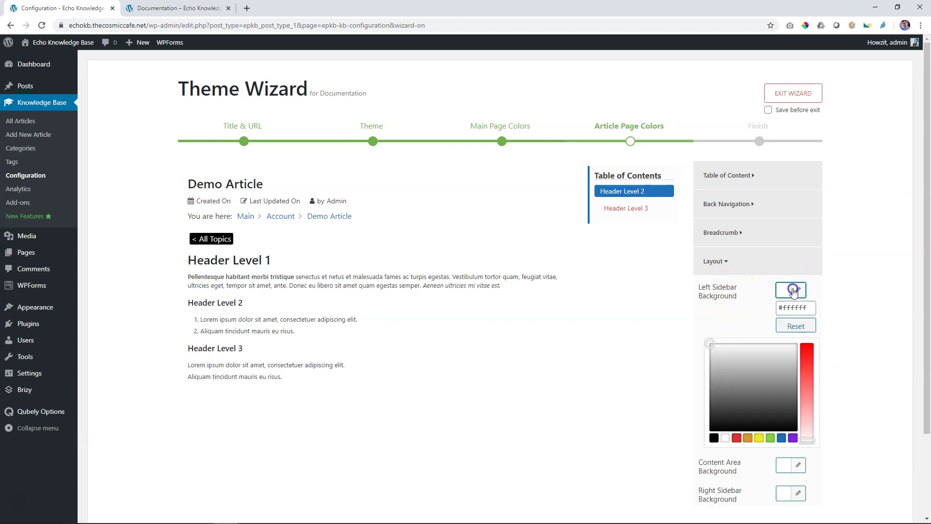
click(746, 439)
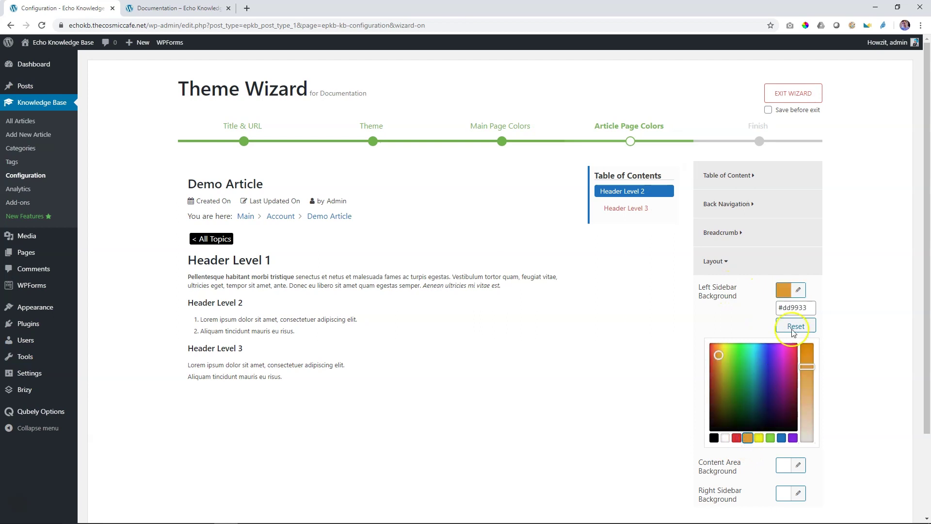
click(784, 293)
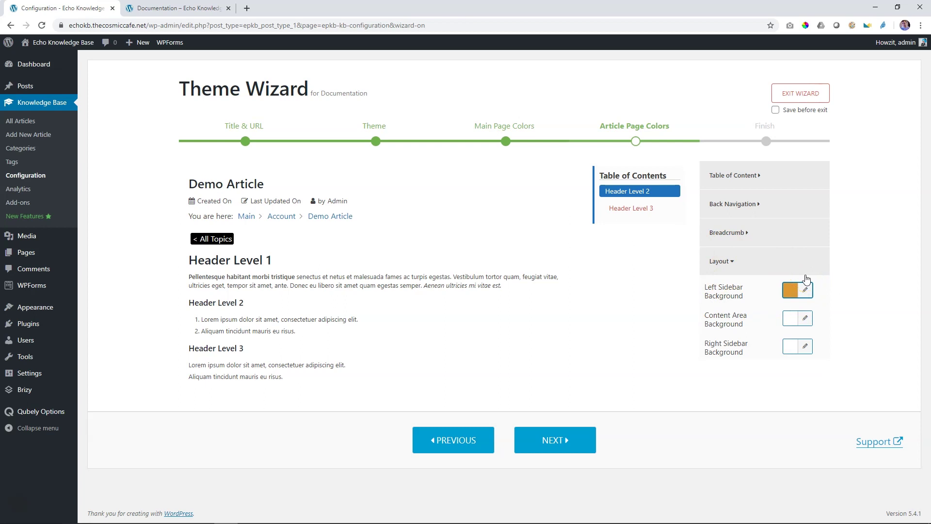
- Set the Content Area Background to orange #dd9933 and lighten the shade slightly
click(792, 322)
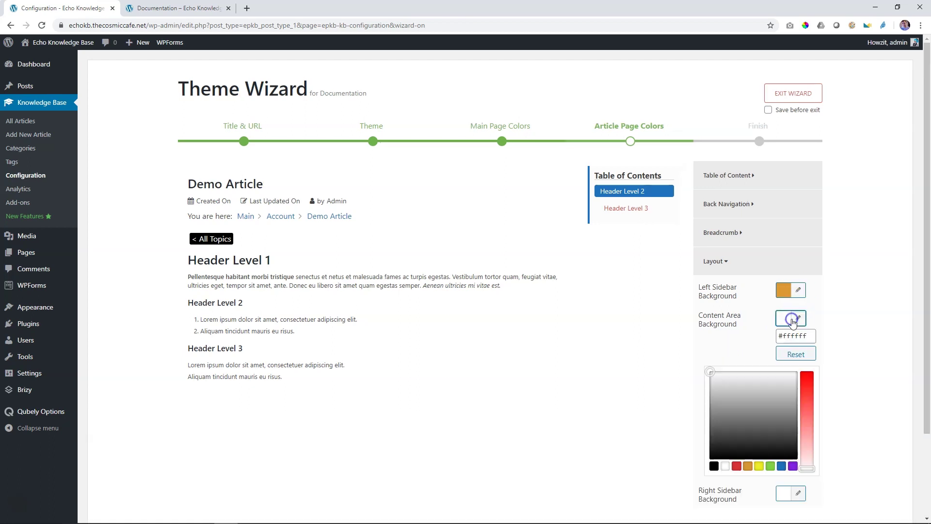
click(748, 466)
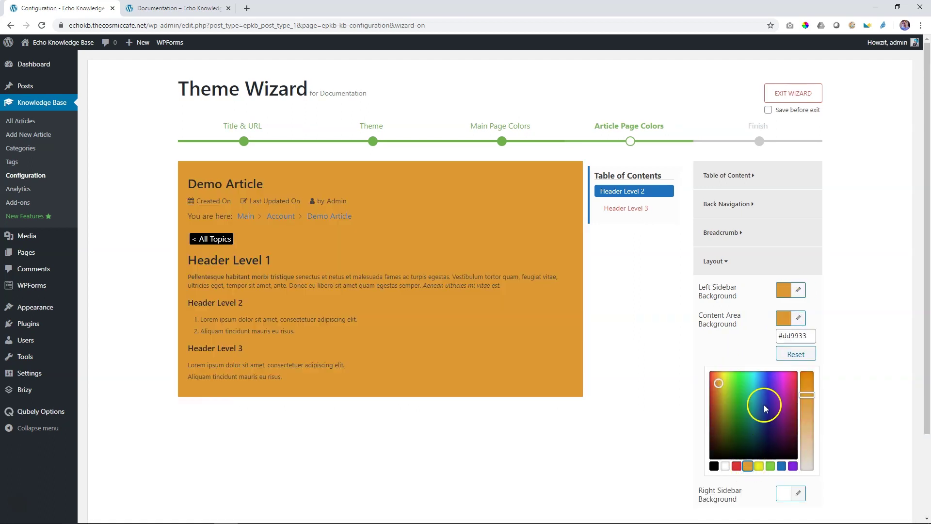
drag(807, 394, 807, 406)
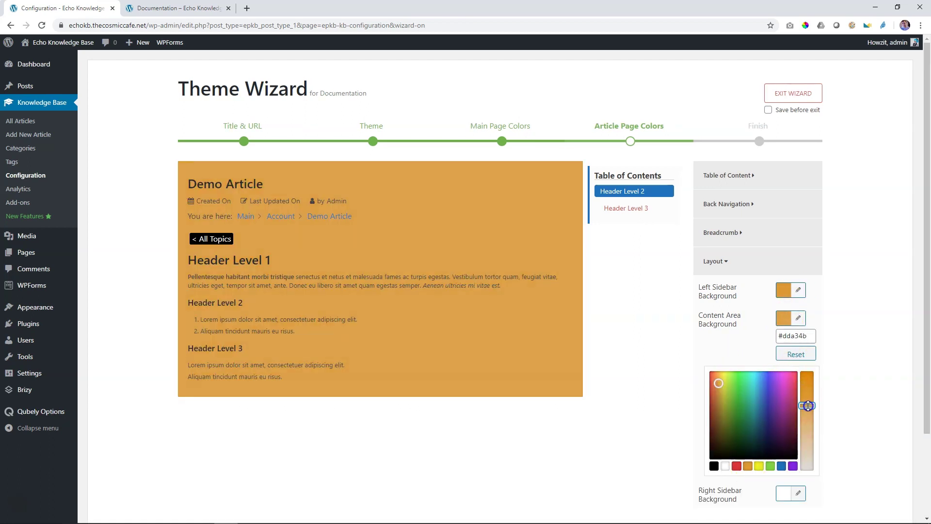
click(781, 321)
- Set the Right Sidebar Background to green and close its color picker
click(791, 347)
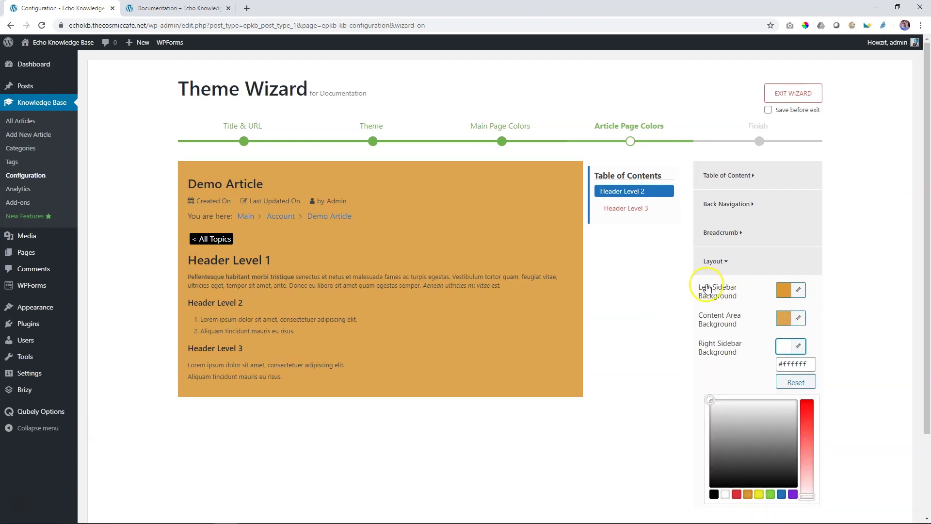
click(770, 493)
click(834, 359)
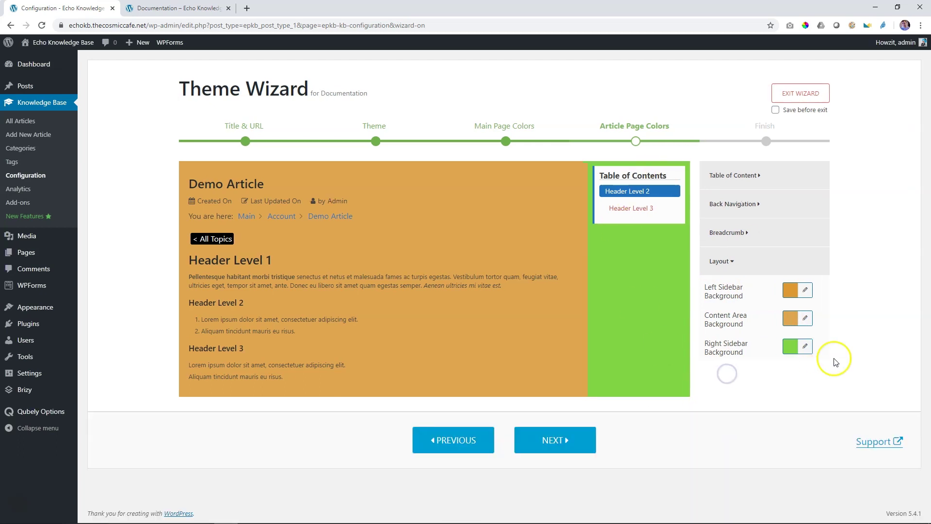
click(843, 350)
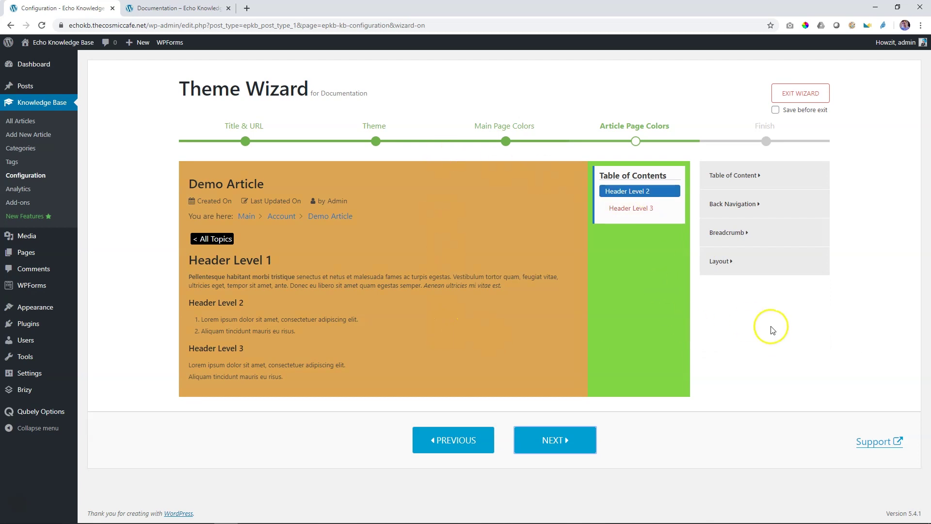
- Go back to the Main Page Colors stage and return to Article Page Colors
click(466, 440)
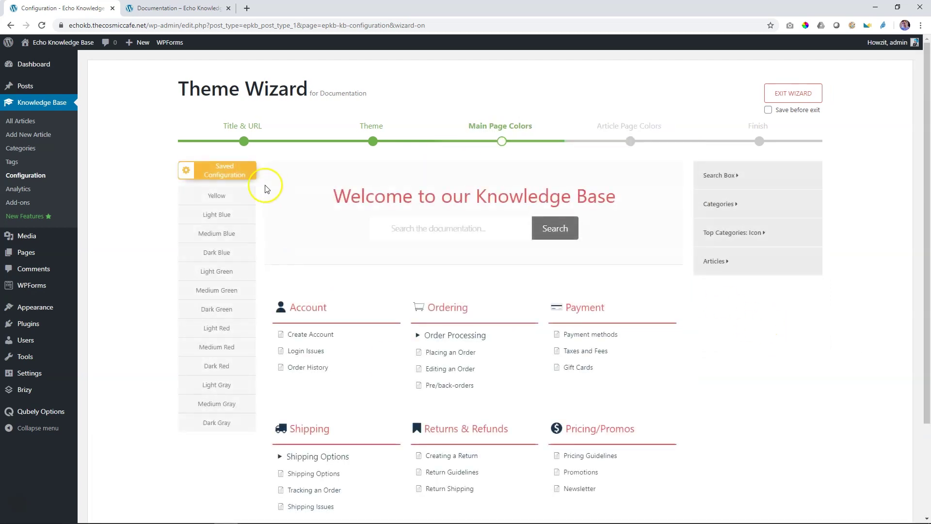
scroll(333, 266, down, 3)
click(560, 453)
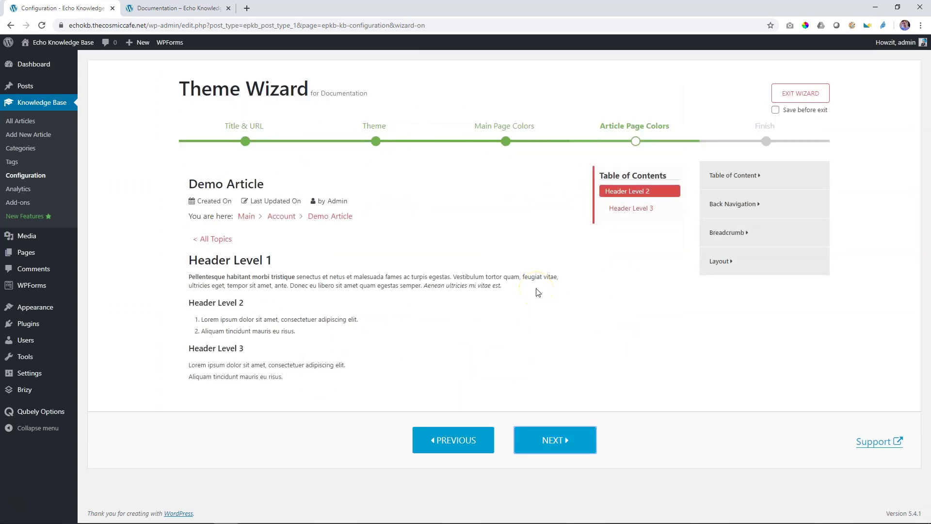
- Set the Left Sidebar Background and the Content Area Background to green #81d742 in the Layout color settings
click(721, 262)
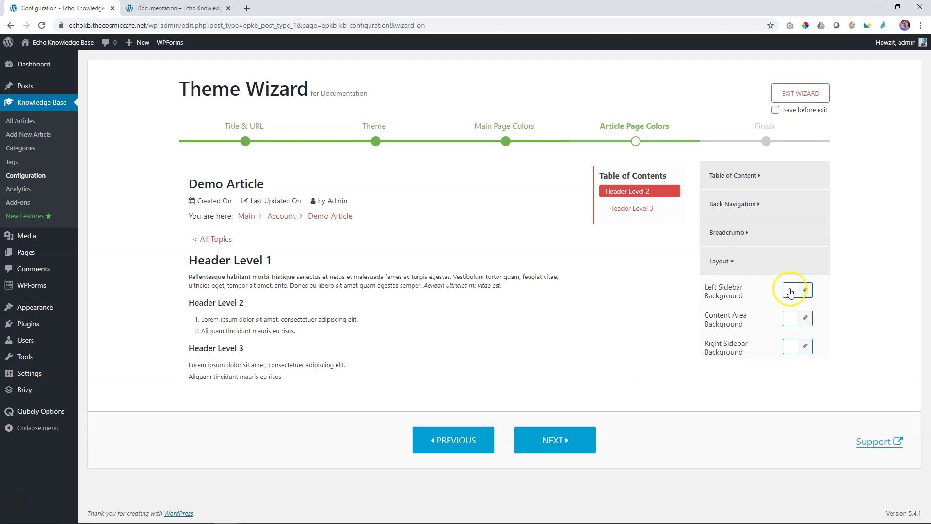
click(790, 288)
click(770, 437)
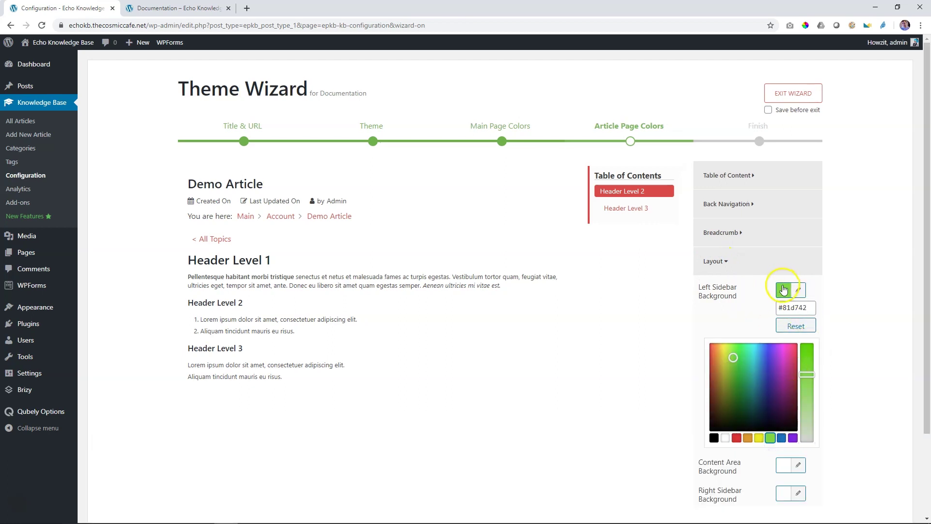
click(784, 290)
click(786, 318)
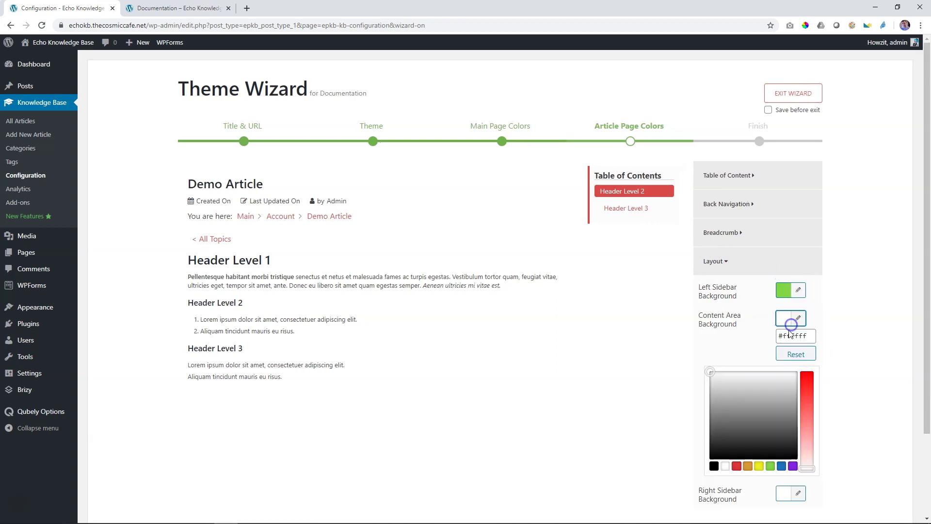
click(770, 466)
click(785, 318)
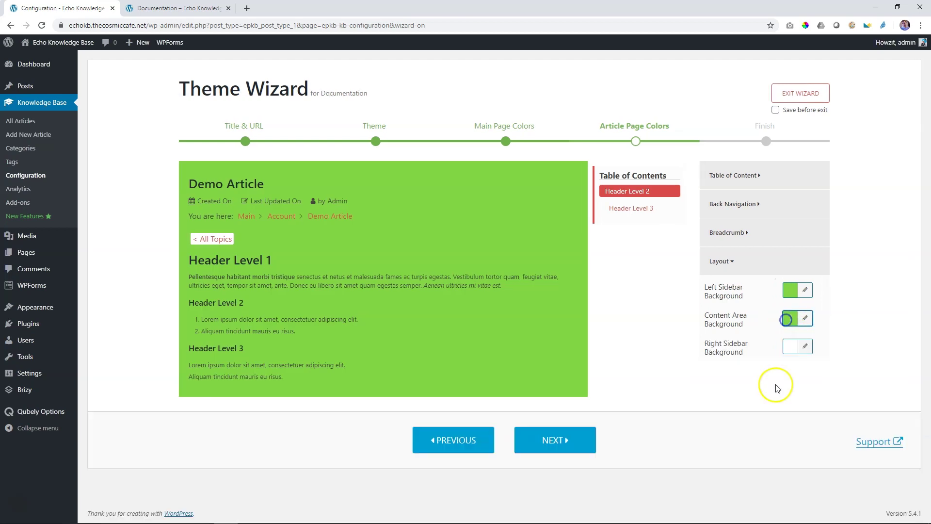
- Set the Right Sidebar Background to orange and close its color picker
click(787, 347)
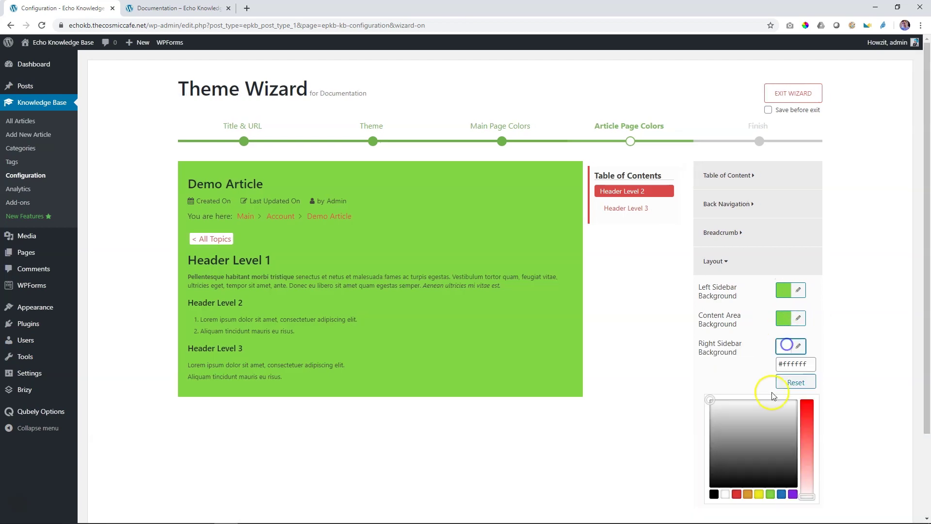
click(747, 493)
click(853, 343)
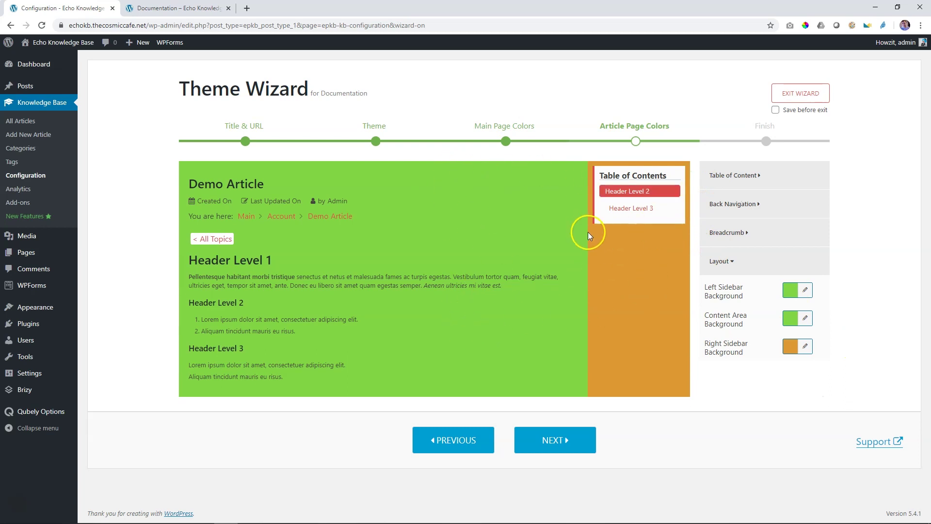
- Revisit the Main Page Colors stage, and advance past Article Page Colors to the Finish stage of the wizard
click(444, 441)
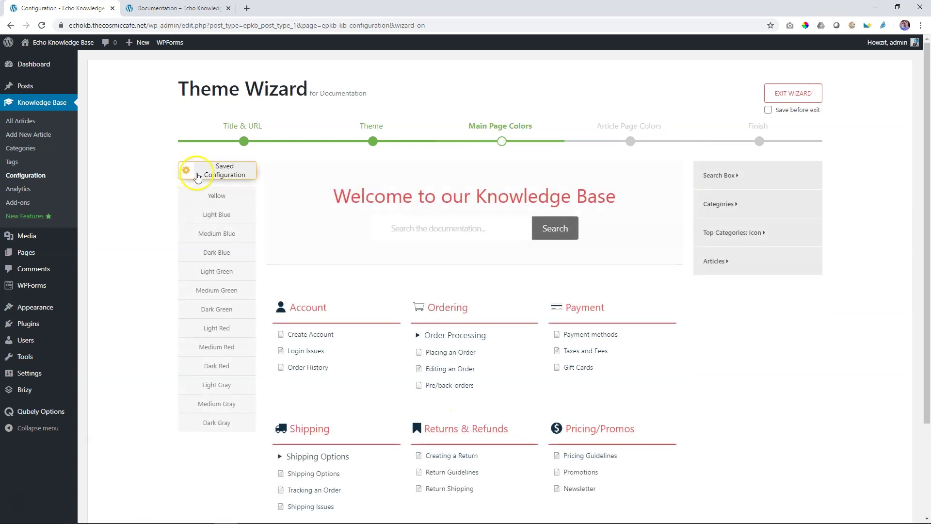
scroll(354, 284, down, 3)
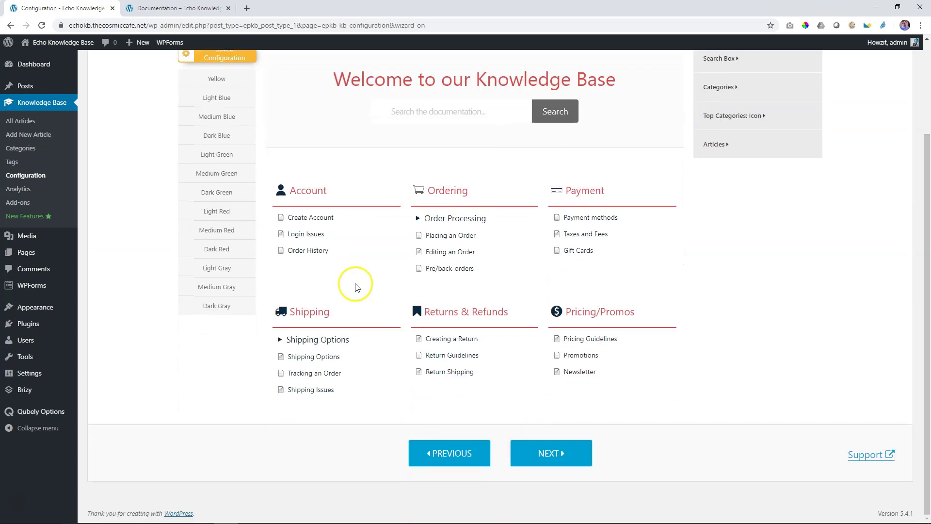
click(545, 455)
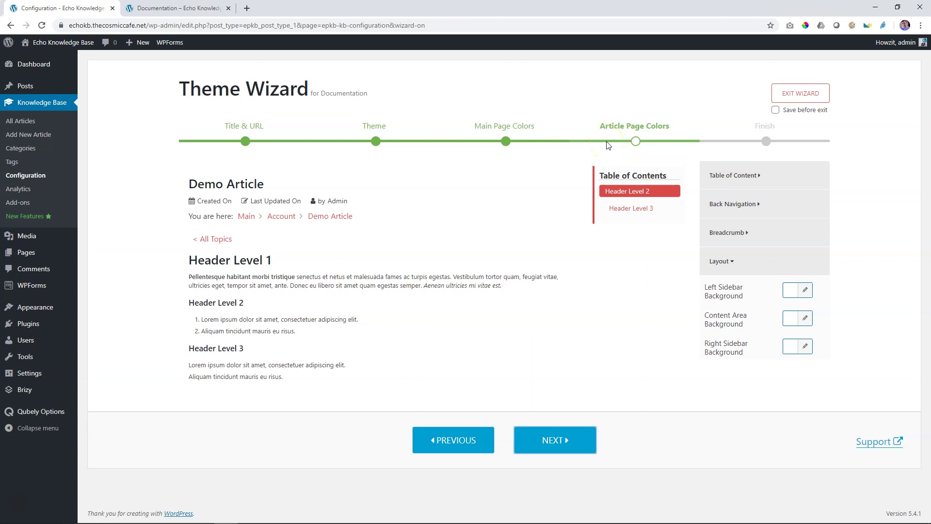
click(556, 441)
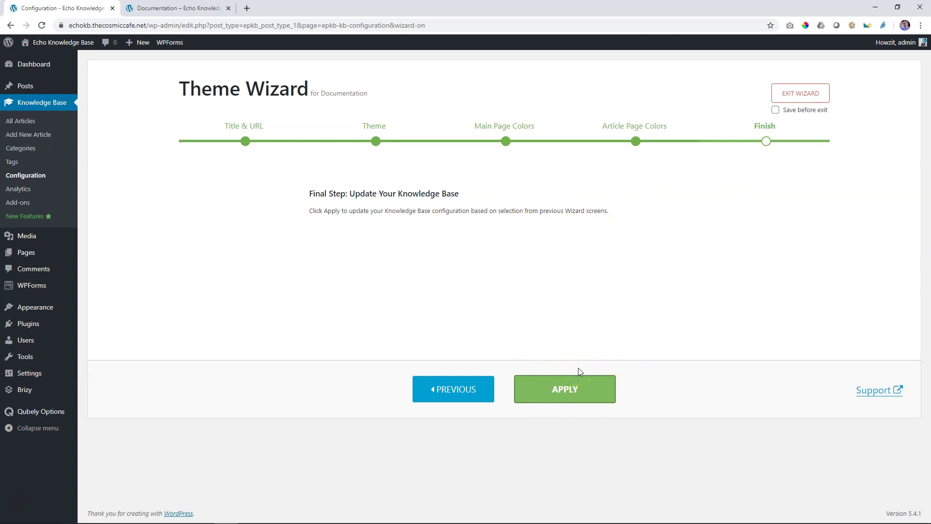
- Restart from the Title & URL stage and advance through Theme to Main Page Colors
click(811, 101)
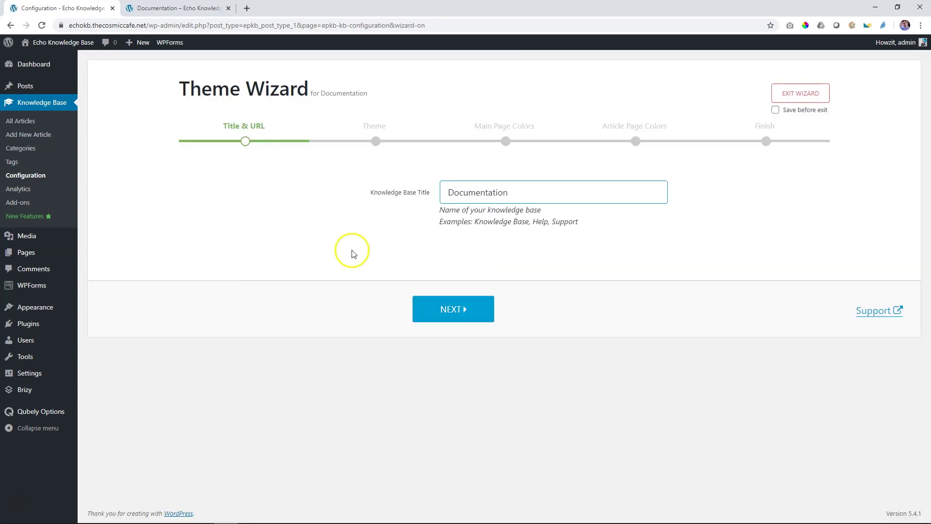
click(466, 313)
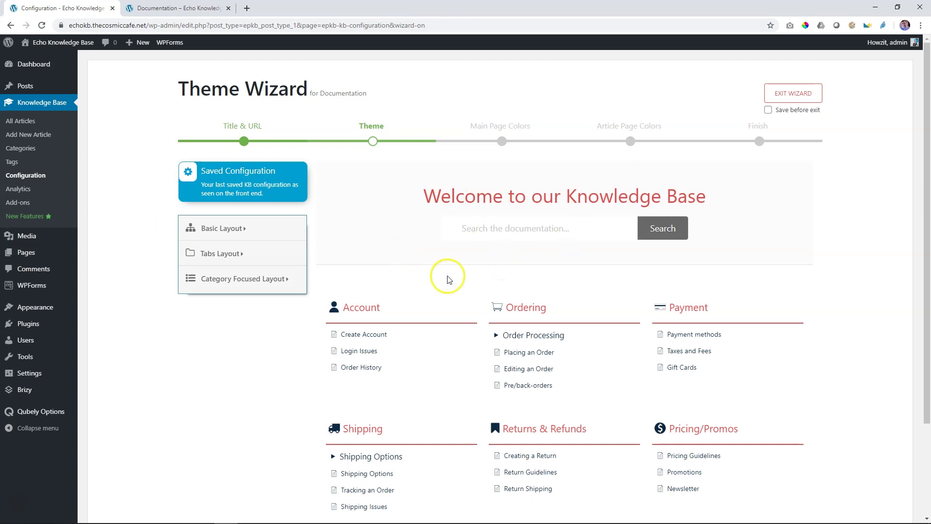
scroll(524, 455, down, 3)
click(523, 455)
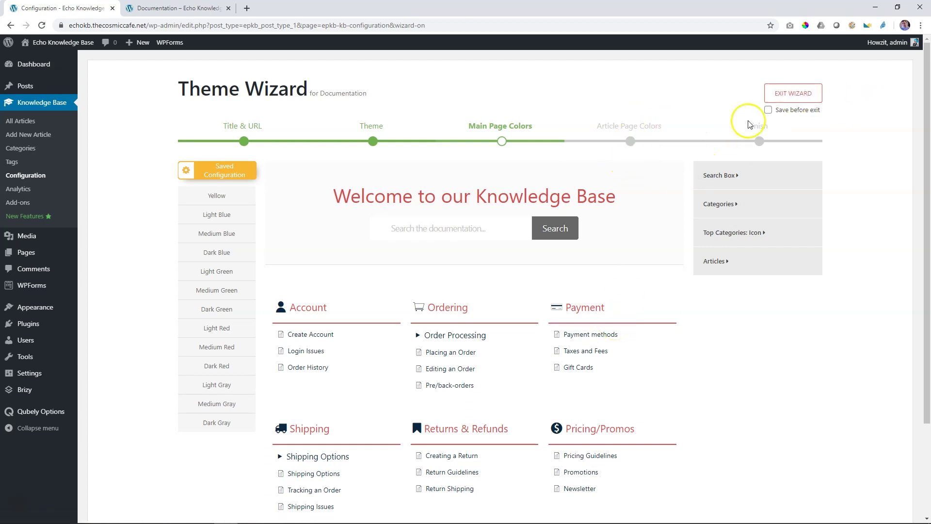
- Enable saving the wizard's changes before exit
click(768, 110)
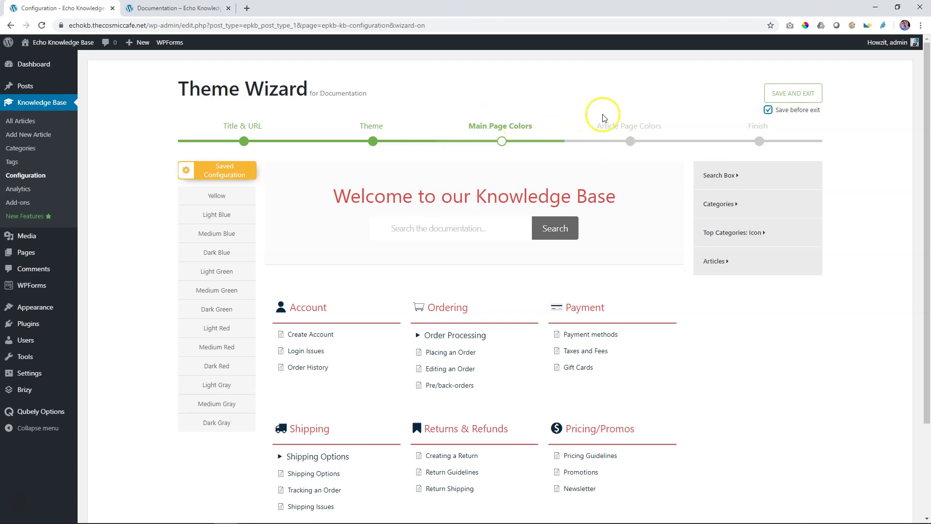
scroll(871, 184, down, 3)
scroll(872, 183, up, 3)
- Check the published Documentation page, and open the Wizards overview in the knowledge base configuration
click(153, 10)
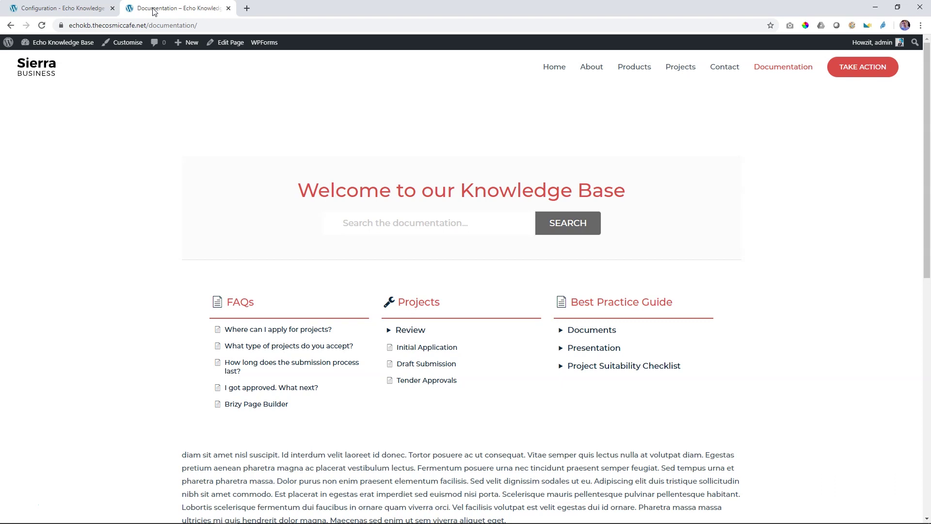
click(62, 8)
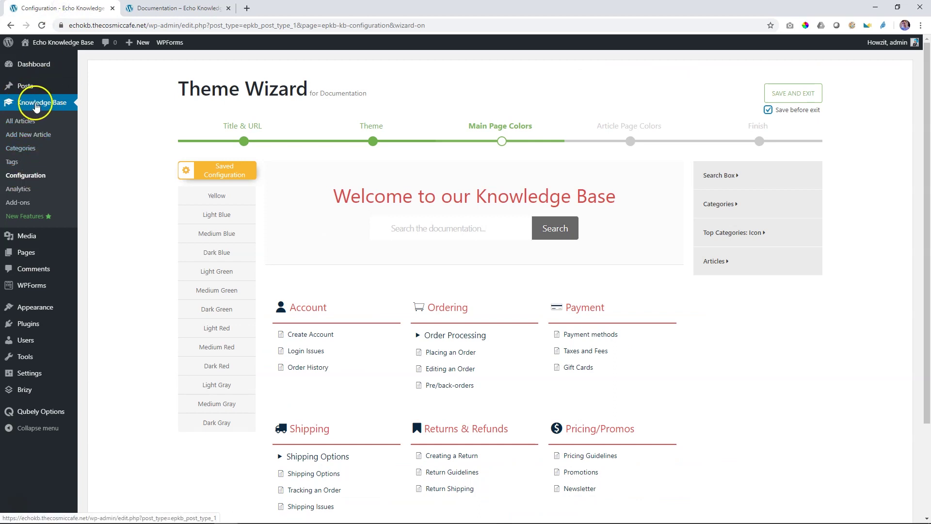
click(21, 182)
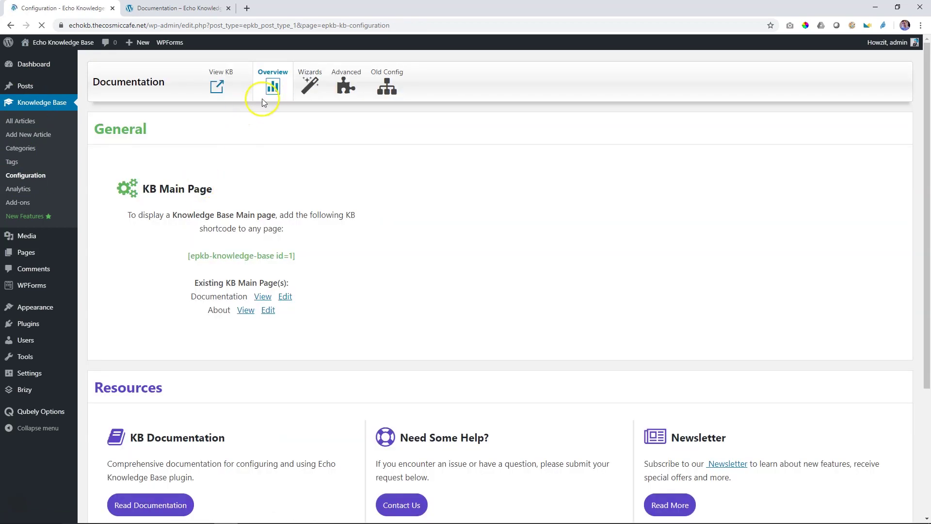
click(317, 91)
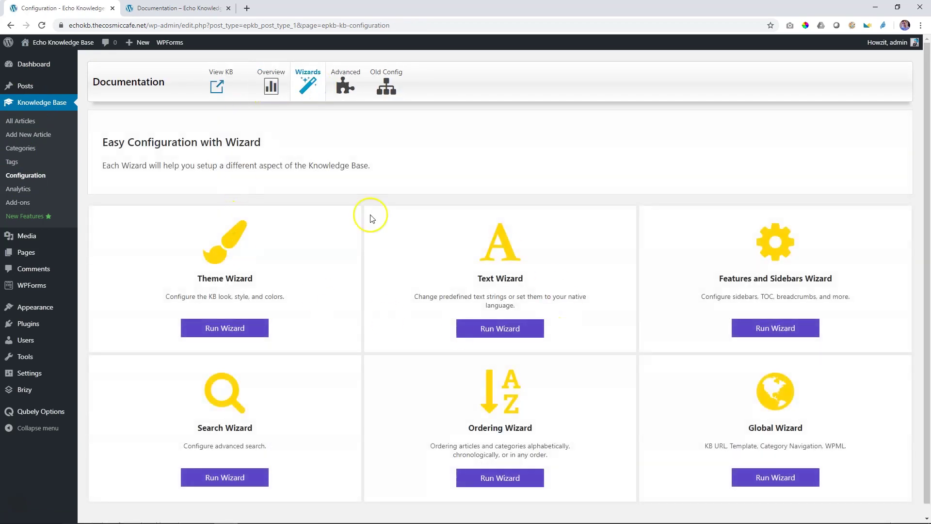